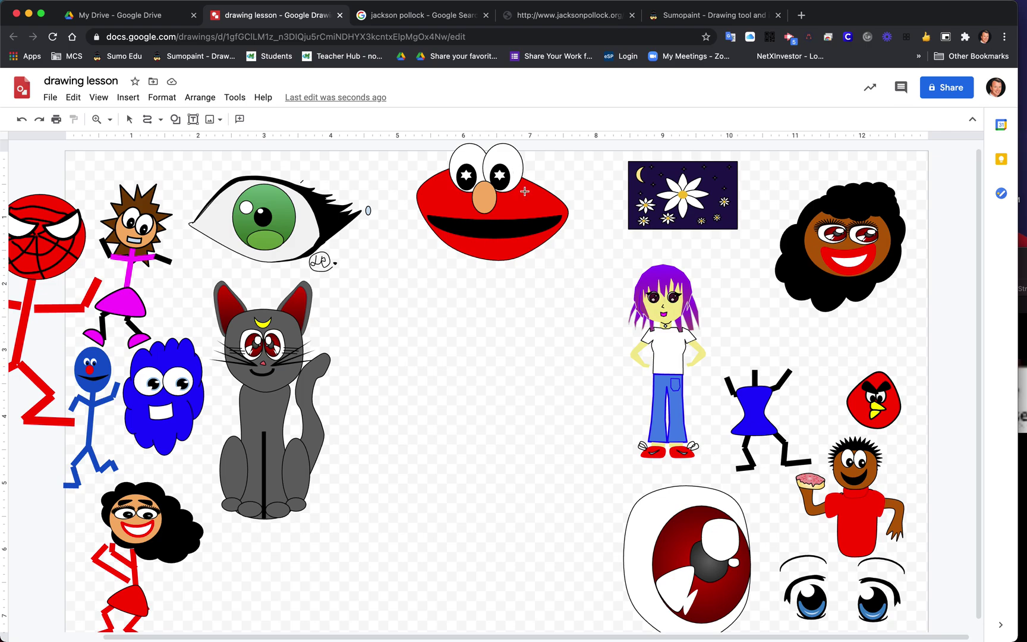
Move the red Elmo face down into the open area, and back up to the upper part of the canvas.
{"action": "left_click_drag", "start_coordinate": [525, 191], "coordinate": [130, 121]}
{"action": "left_click", "coordinate": [129, 120]}
{"action": "left_click_drag", "start_coordinate": [533, 217], "coordinate": [504, 373]}
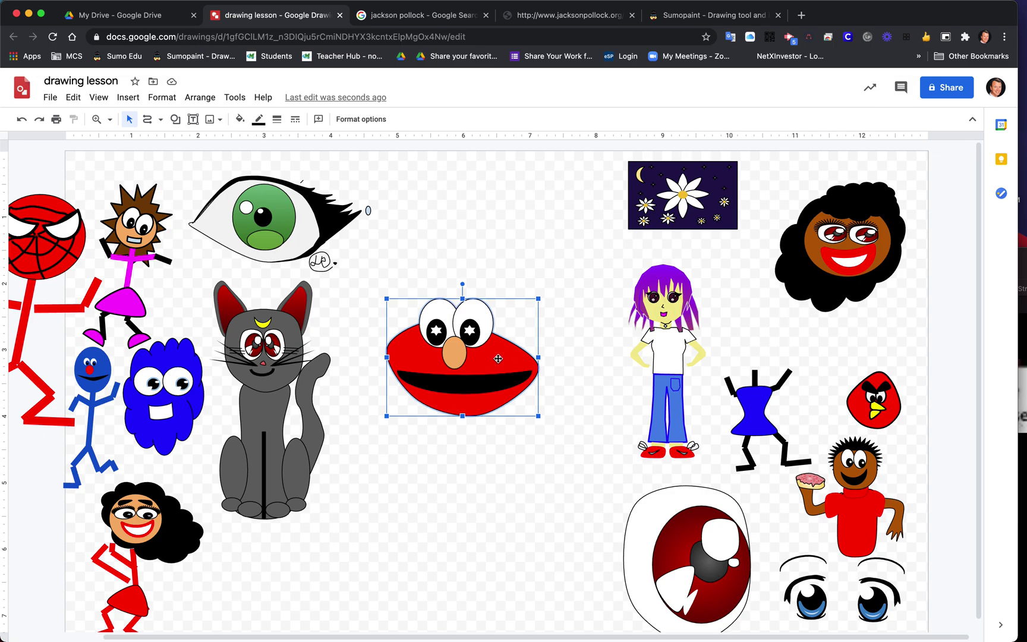
{"action": "mouse_move", "coordinate": [498, 359]}
{"action": "left_mouse_down"}
{"action": "mouse_move", "coordinate": [503, 209]}
{"action": "mouse_move", "coordinate": [504, 224]}
{"action": "left_mouse_up"}
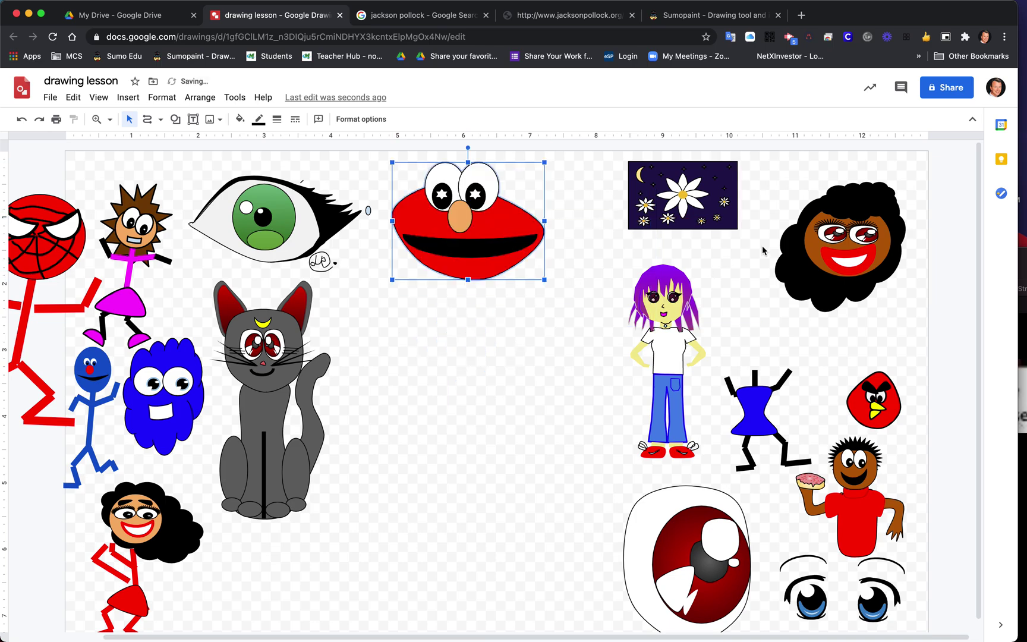
Move the large curly-haired face into the open area below Elmo and enlarge it to fill most of the space.
{"action": "mouse_move", "coordinate": [828, 250]}
{"action": "left_mouse_down"}
{"action": "mouse_move", "coordinate": [594, 356]}
{"action": "mouse_move", "coordinate": [472, 378]}
{"action": "mouse_move", "coordinate": [433, 405]}
{"action": "left_mouse_up"}
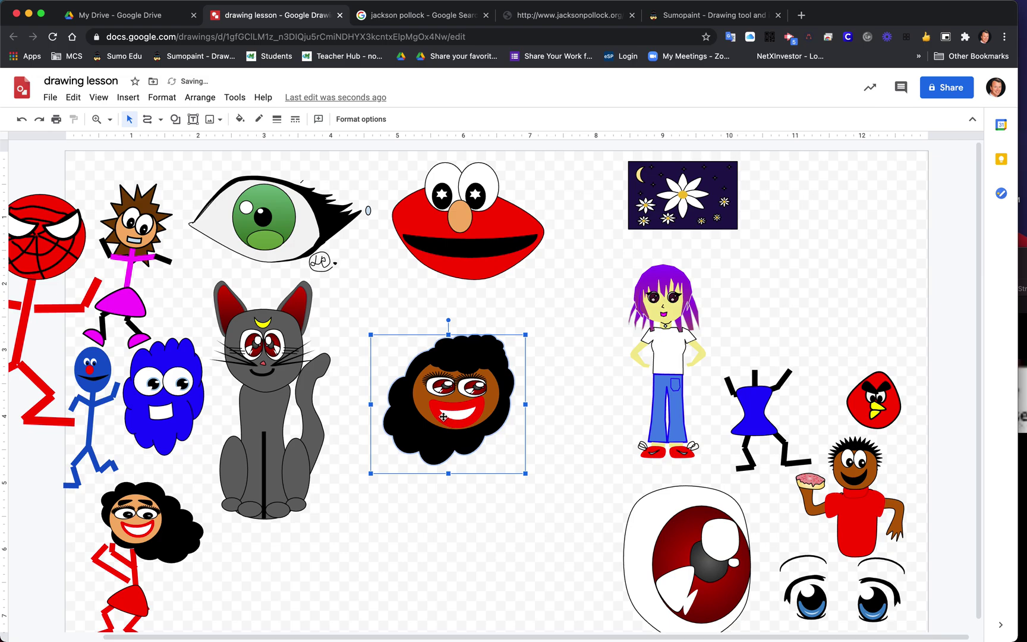
{"action": "mouse_move", "coordinate": [526, 476]}
{"action": "left_mouse_down"}
{"action": "mouse_move", "coordinate": [546, 527]}
{"action": "mouse_move", "coordinate": [622, 584]}
{"action": "left_mouse_up"}
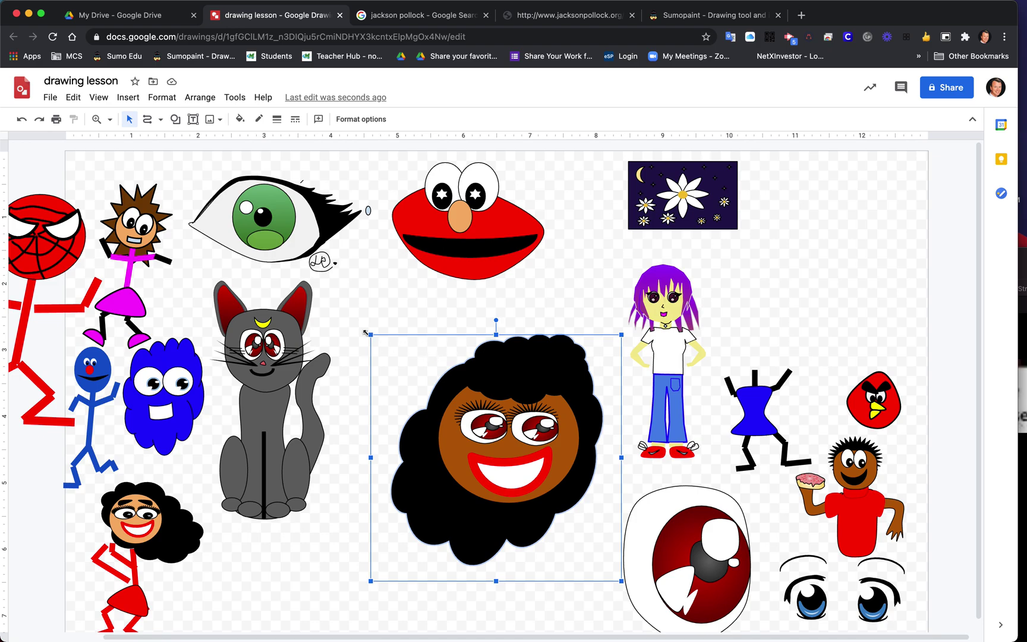
{"action": "left_click_drag", "start_coordinate": [371, 335], "coordinate": [359, 302]}
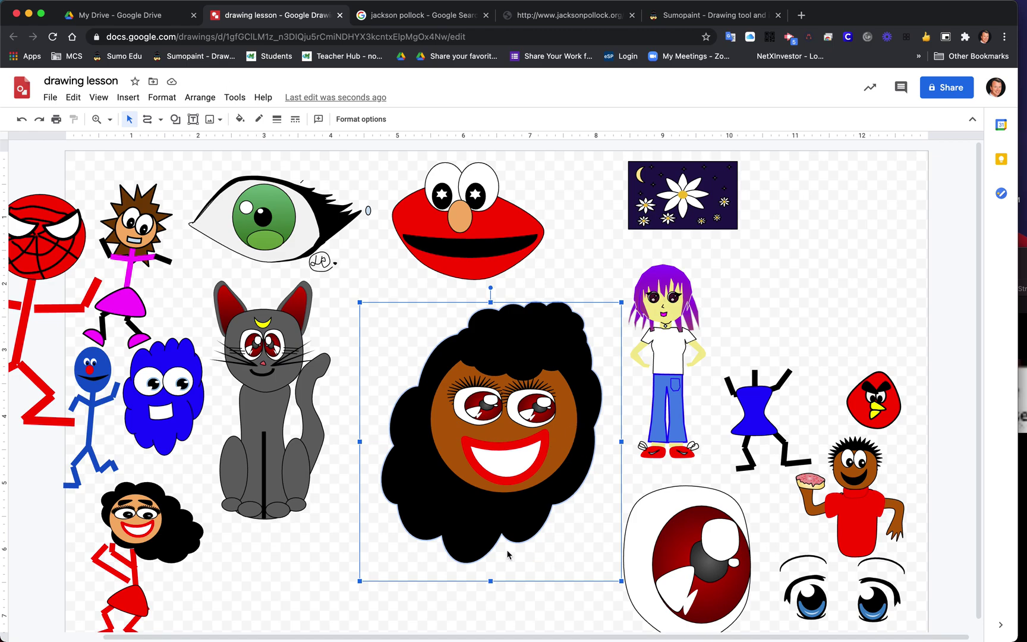
Return the curly-haired face to the upper-right part of the canvas and shrink it to clear the neighbouring drawings.
{"action": "left_click_drag", "start_coordinate": [519, 359], "coordinate": [817, 239]}
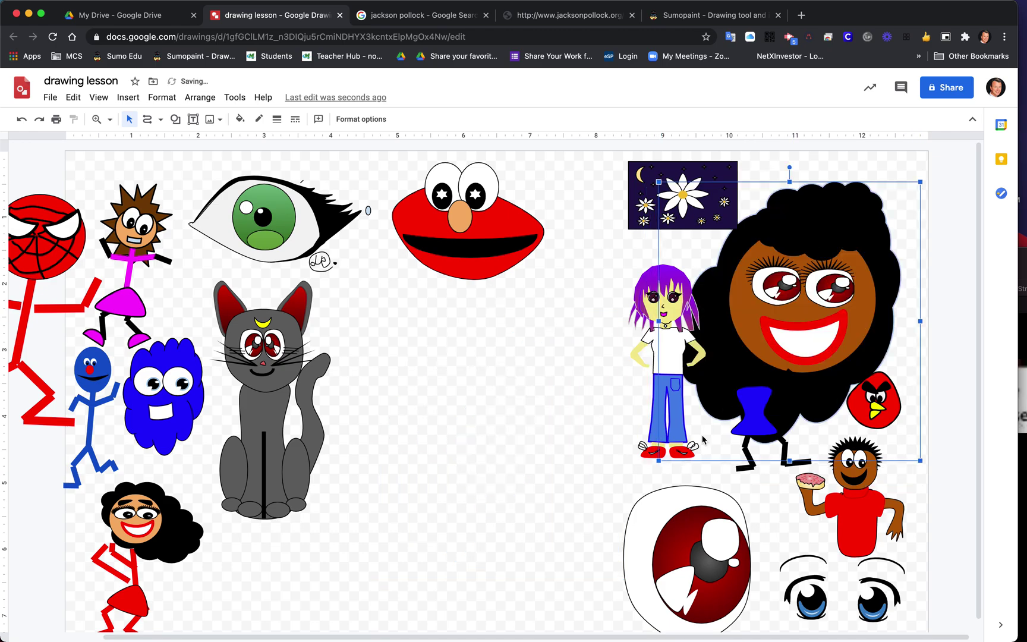
{"action": "left_click_drag", "start_coordinate": [658, 461], "coordinate": [756, 339]}
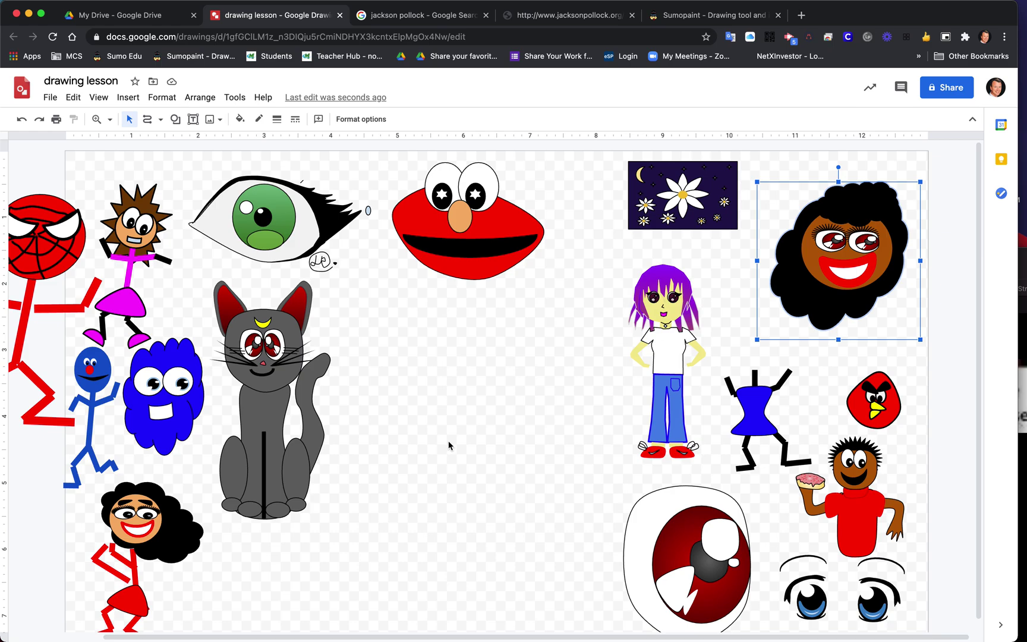
{"action": "left_click", "coordinate": [428, 410]}
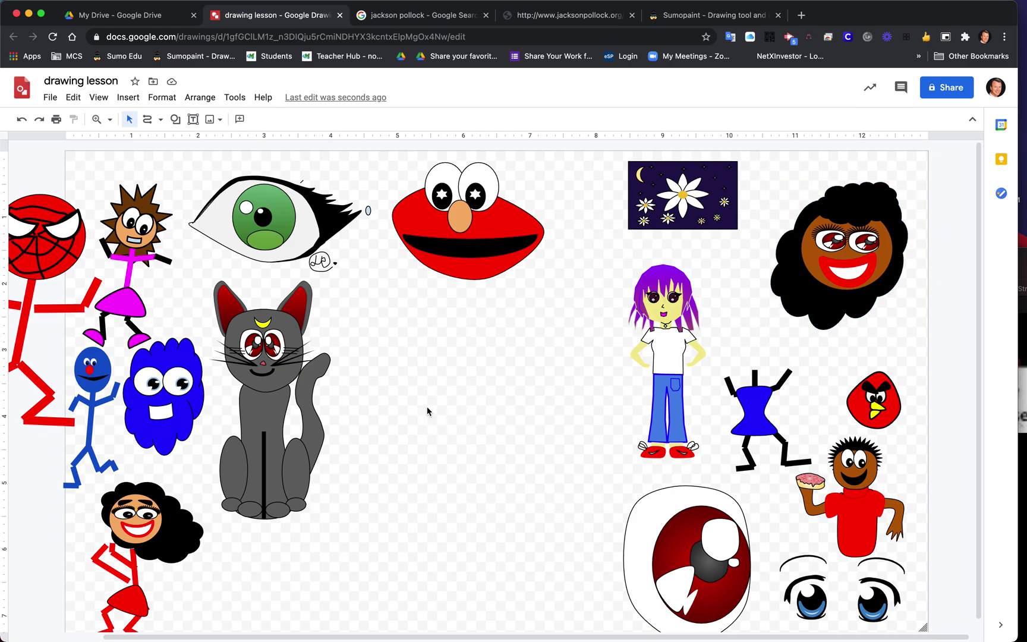
Switch to Google Drive, find Google Drawings among the new file types, and return to the drawing lesson file.
{"action": "left_click", "coordinate": [146, 16]}
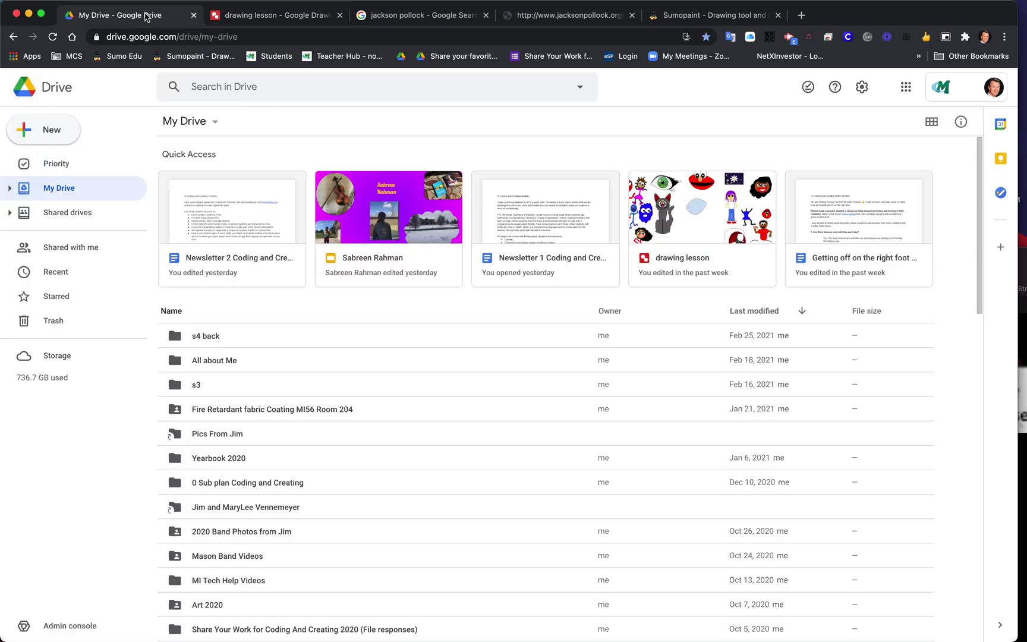
{"action": "left_click", "coordinate": [57, 136]}
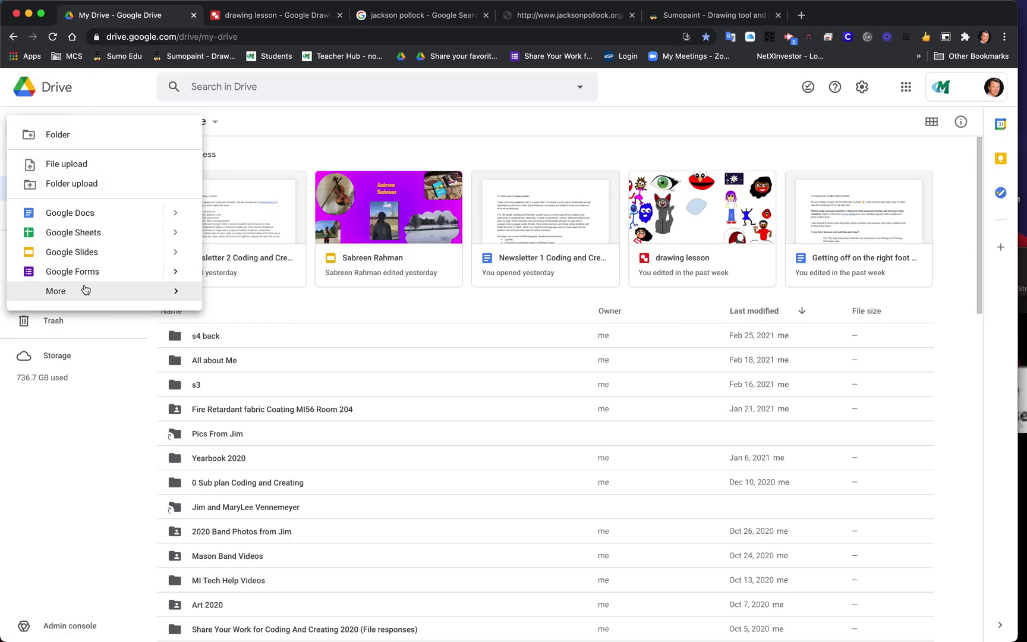
{"action": "mouse_move", "coordinate": [87, 296]}
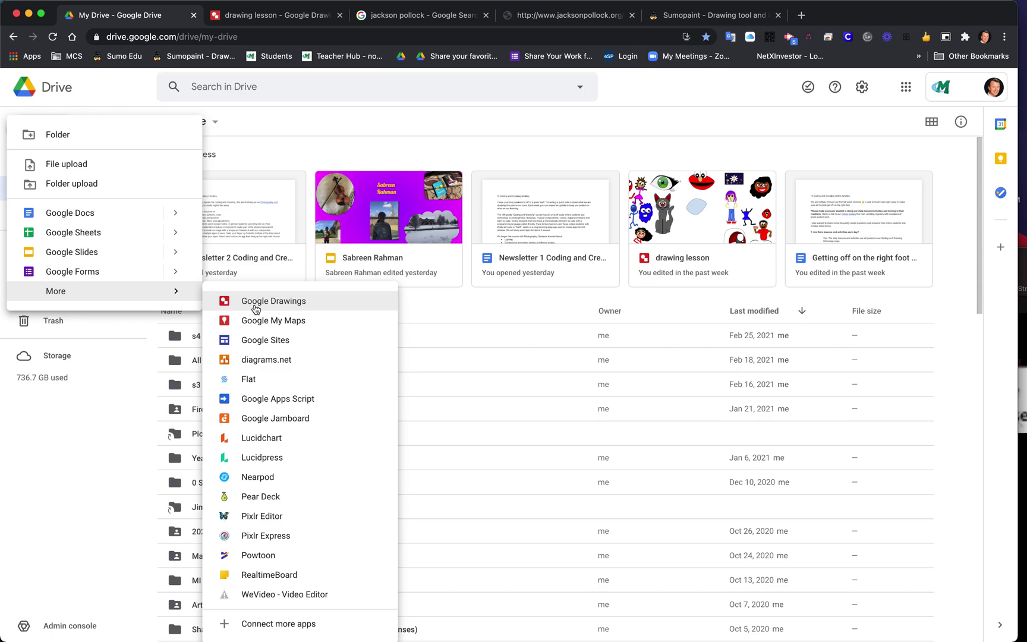
{"action": "left_click", "coordinate": [292, 18]}
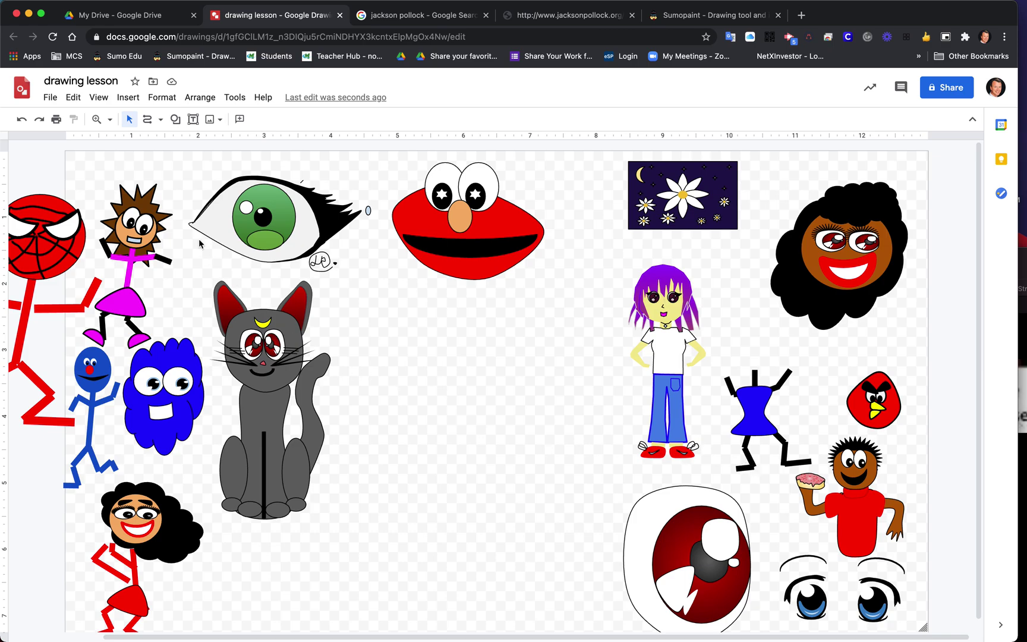
{"action": "left_click", "coordinate": [161, 121]}
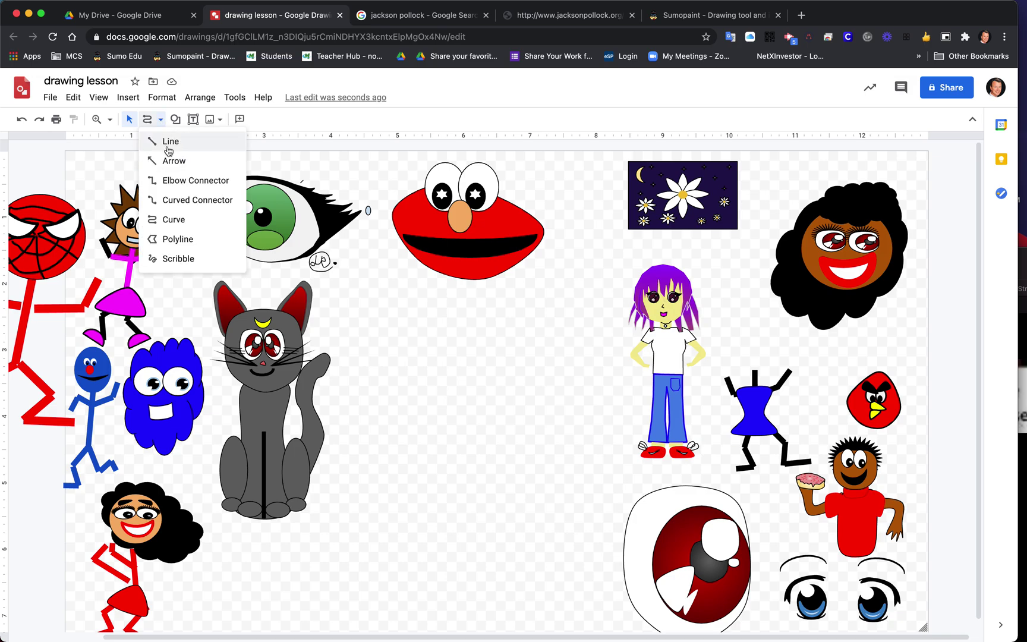
{"action": "left_click", "coordinate": [159, 141]}
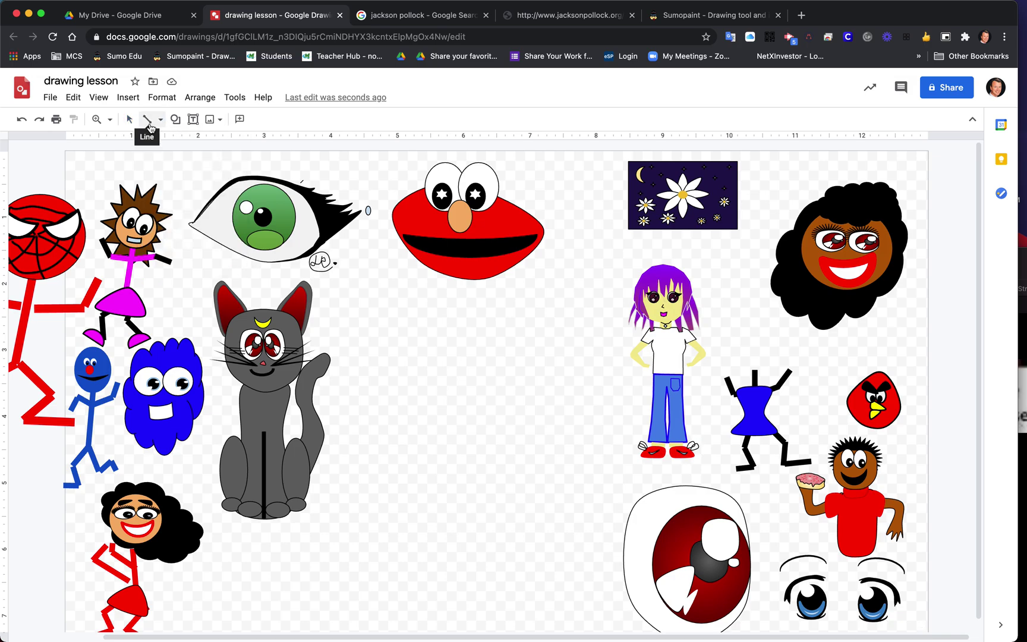
{"action": "left_click", "coordinate": [161, 120]}
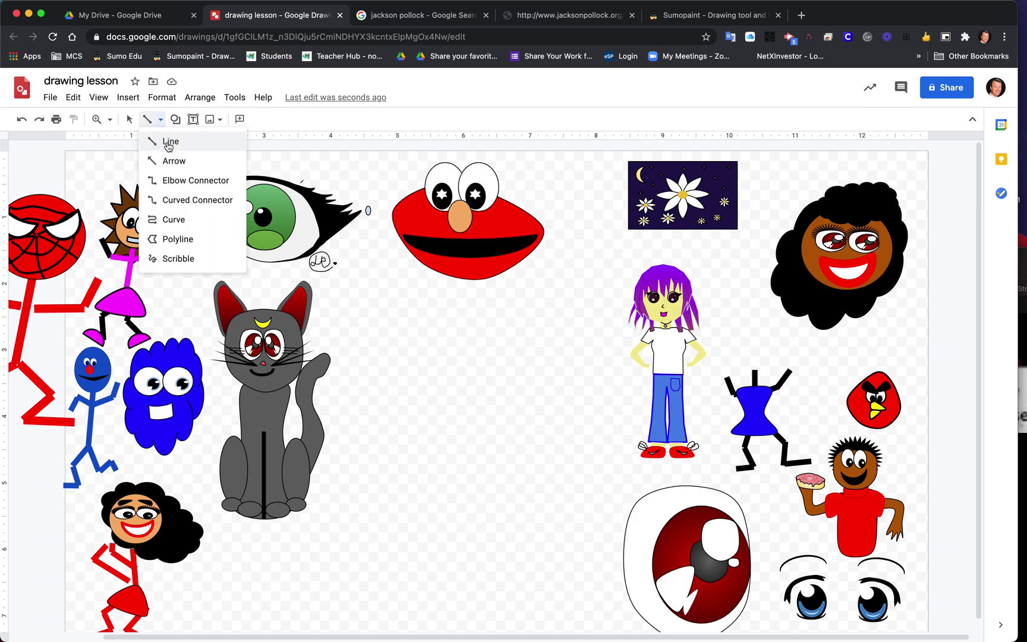
{"action": "left_click", "coordinate": [173, 162]}
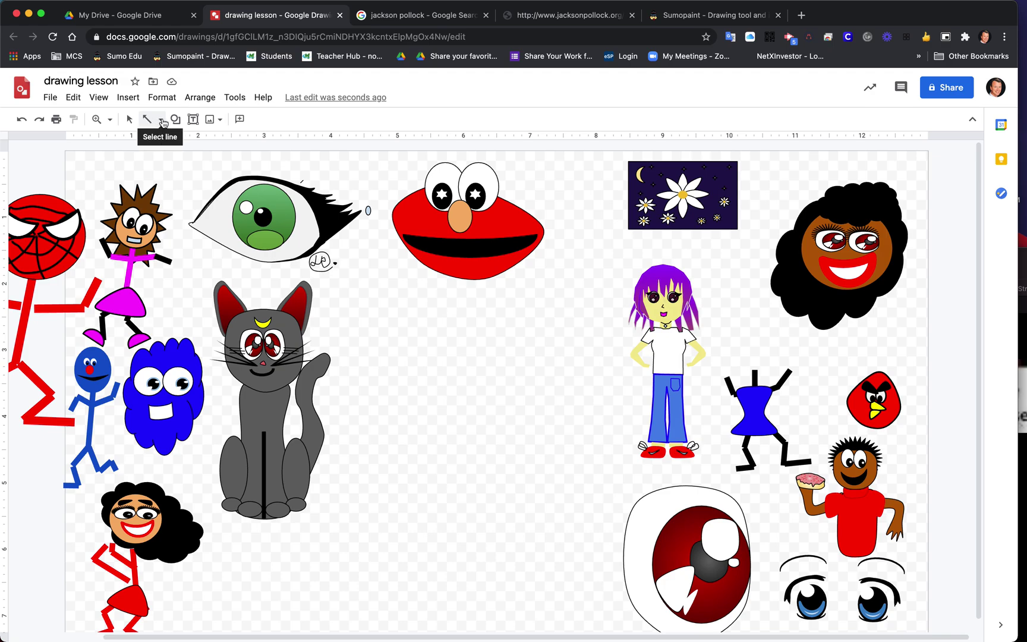
Draw a near-vertical line below Elmo as a stick figure's body and set its weight to 8px.
{"action": "left_click", "coordinate": [160, 120]}
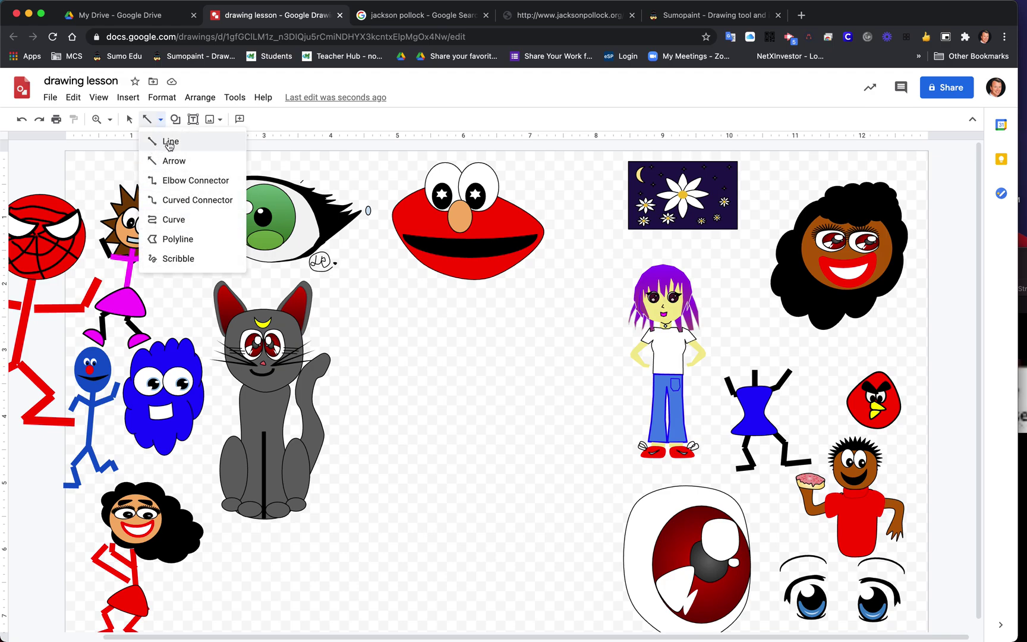
{"action": "left_click", "coordinate": [187, 142]}
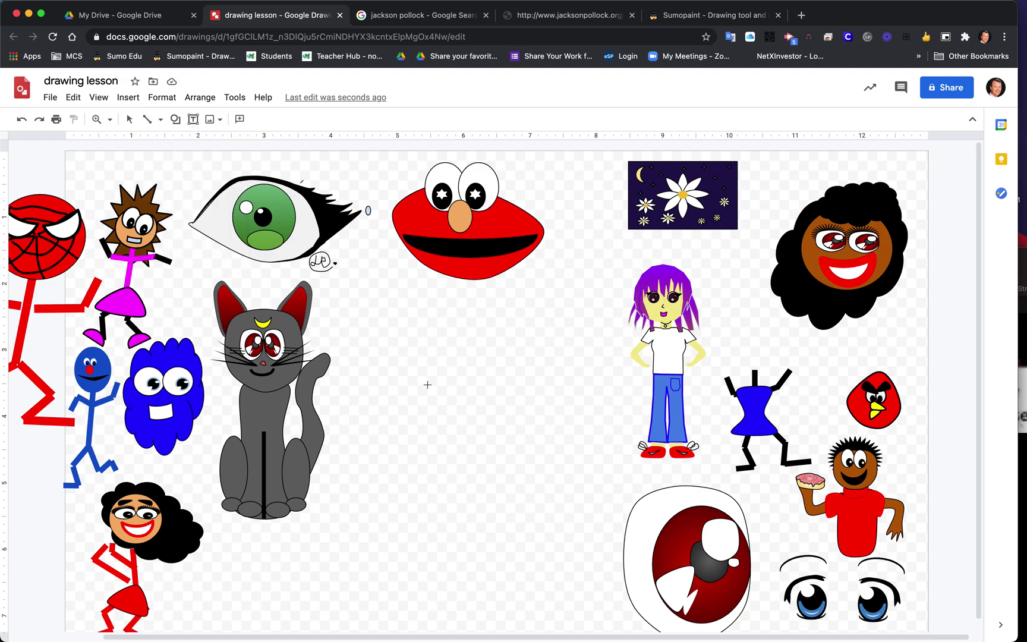
{"action": "left_click_drag", "start_coordinate": [466, 390], "coordinate": [463, 507]}
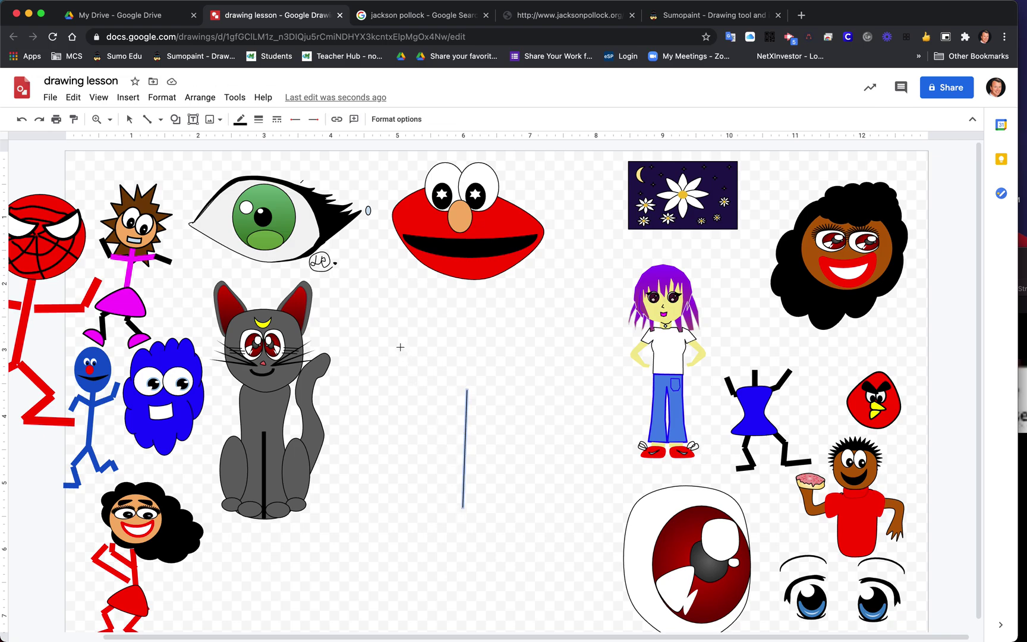
{"action": "left_click", "coordinate": [259, 120]}
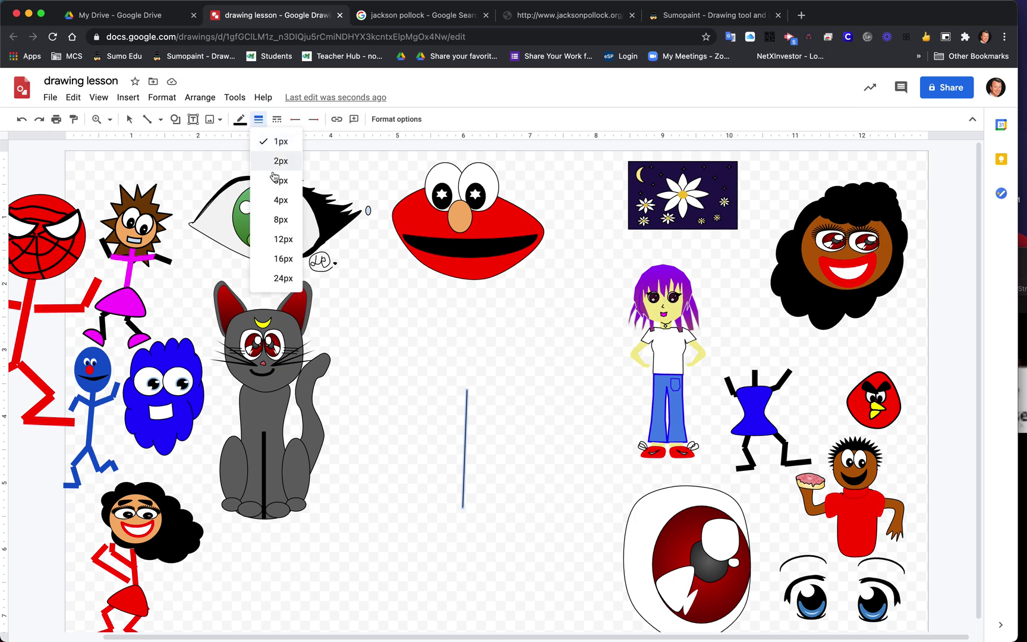
{"action": "left_click", "coordinate": [281, 220]}
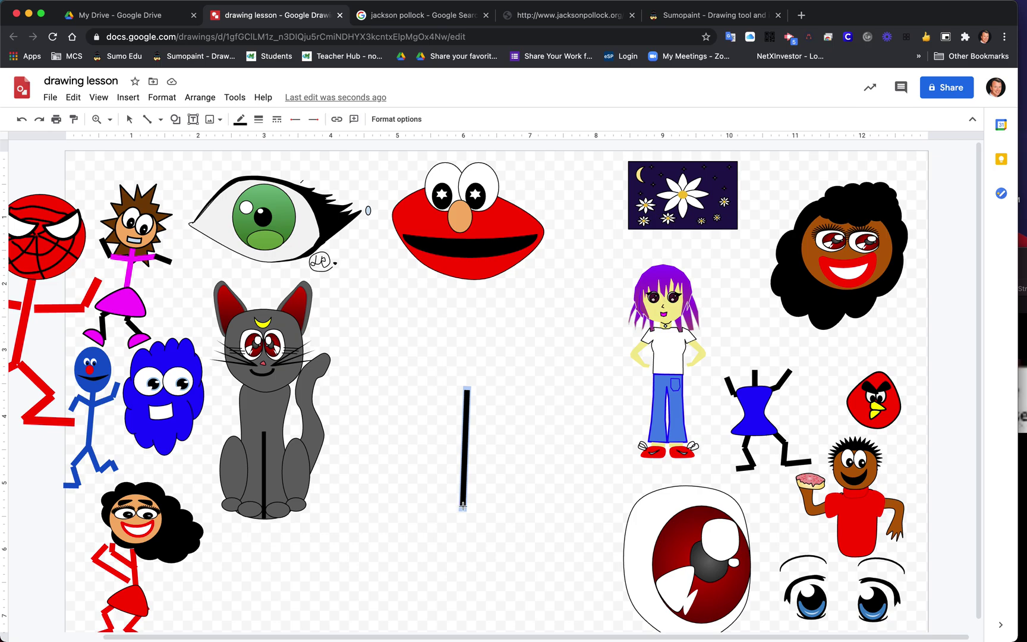
Draw two legs spreading from the lower end of the body line and two arms extending from its middle.
{"action": "left_click_drag", "start_coordinate": [463, 508], "coordinate": [417, 547]}
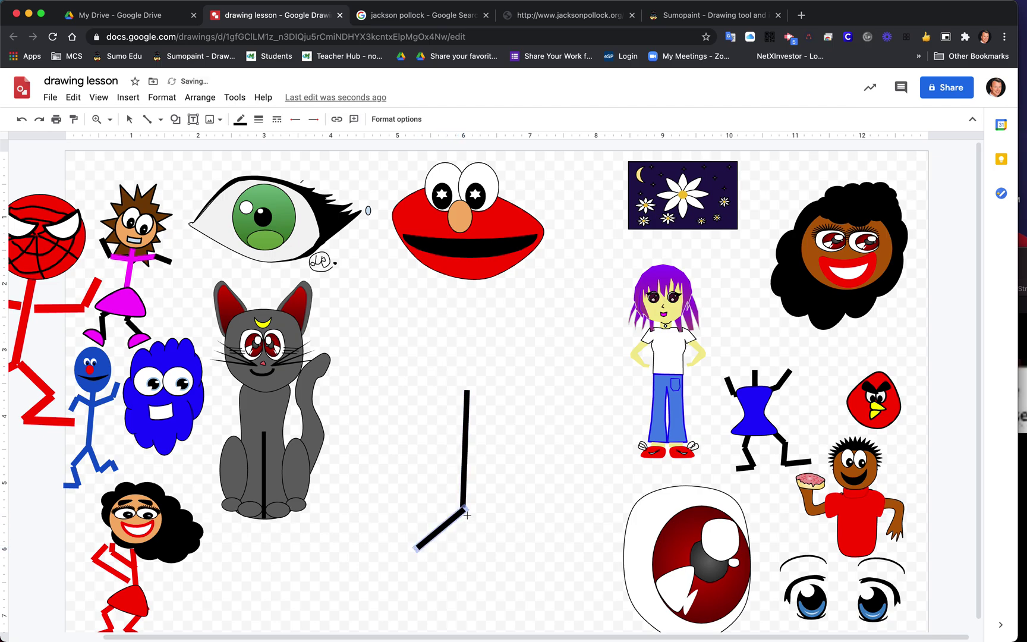
{"action": "left_click_drag", "start_coordinate": [466, 509], "coordinate": [496, 561]}
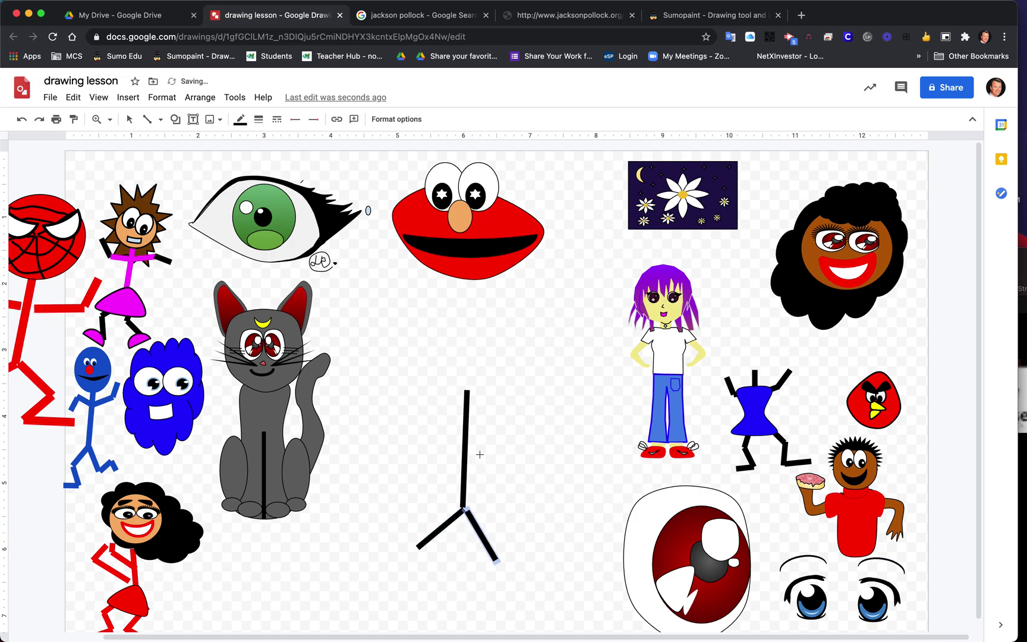
{"action": "left_click_drag", "start_coordinate": [470, 444], "coordinate": [515, 452]}
{"action": "left_click_drag", "start_coordinate": [466, 443], "coordinate": [426, 449]}
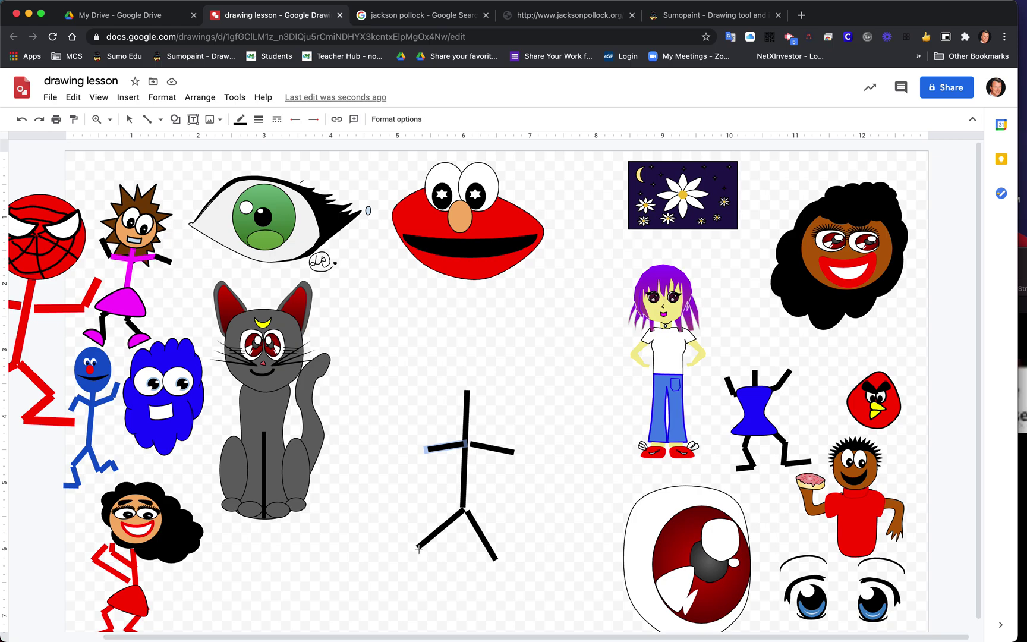
Add lower legs and feet to the stick figure's legs, and forearms bending inward from its arms.
{"action": "mouse_move", "coordinate": [419, 547]}
{"action": "left_mouse_down"}
{"action": "mouse_move", "coordinate": [427, 581]}
{"action": "mouse_move", "coordinate": [411, 582]}
{"action": "left_mouse_up"}
{"action": "mouse_move", "coordinate": [494, 558]}
{"action": "left_mouse_down"}
{"action": "mouse_move", "coordinate": [518, 540]}
{"action": "mouse_move", "coordinate": [529, 553]}
{"action": "left_mouse_up"}
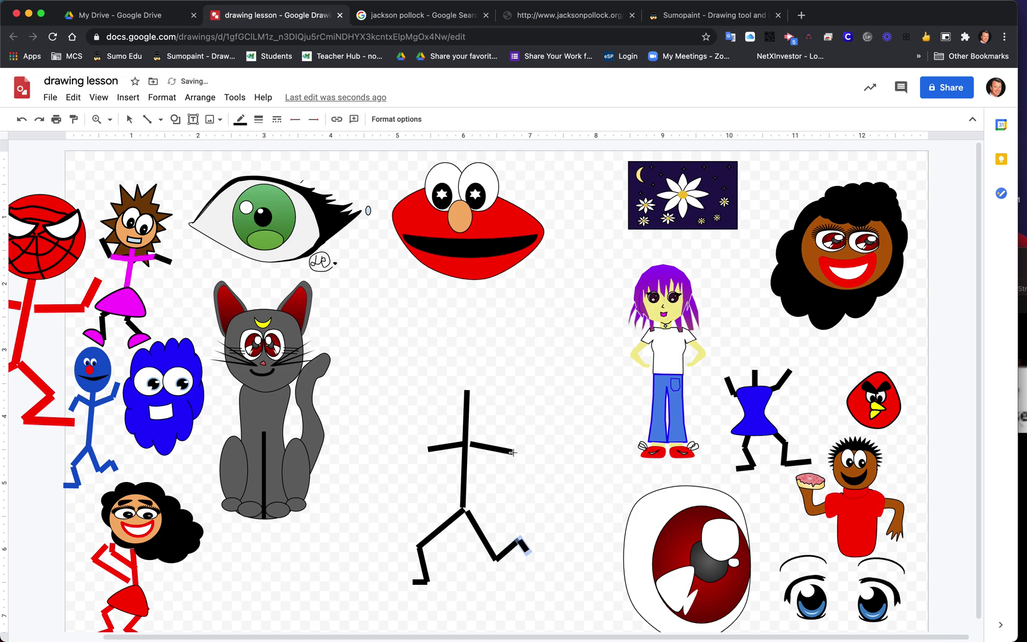
{"action": "left_click_drag", "start_coordinate": [511, 453], "coordinate": [487, 471]}
{"action": "left_click_drag", "start_coordinate": [428, 451], "coordinate": [440, 473]}
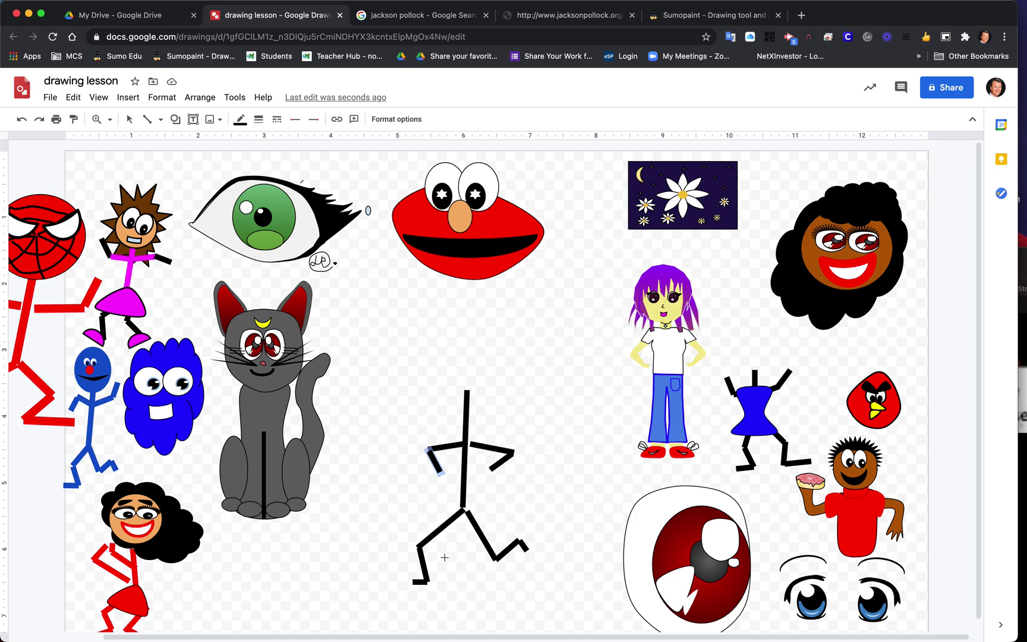
Select all the lines of the new stick figure and group them into one object.
{"action": "left_click", "coordinate": [130, 121]}
{"action": "left_click", "coordinate": [399, 362]}
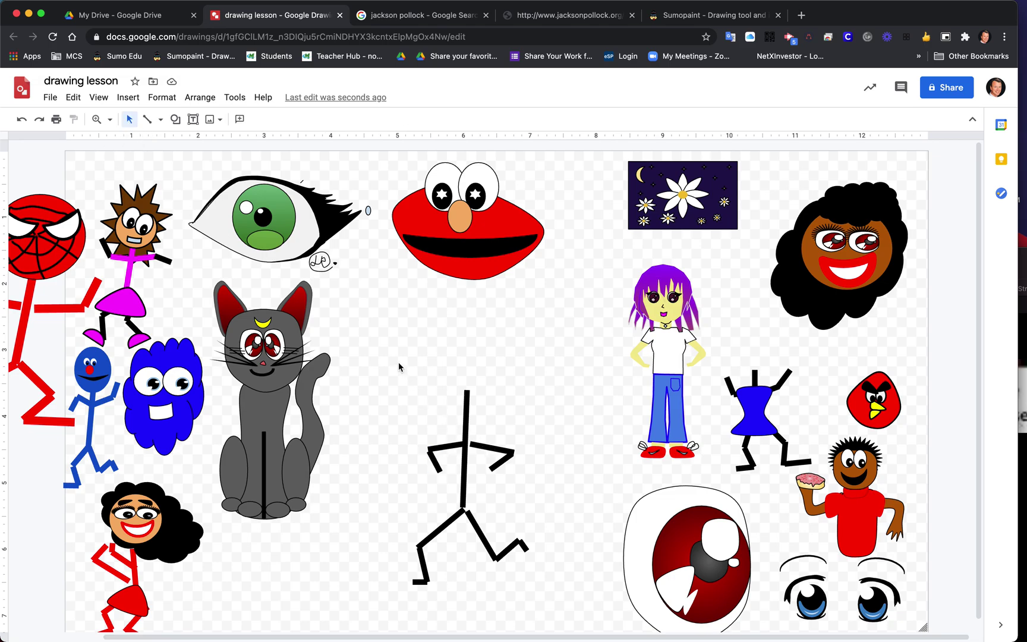
{"action": "mouse_move", "coordinate": [400, 362]}
{"action": "left_mouse_down"}
{"action": "mouse_move", "coordinate": [427, 541]}
{"action": "mouse_move", "coordinate": [496, 622]}
{"action": "mouse_move", "coordinate": [553, 613]}
{"action": "left_mouse_up"}
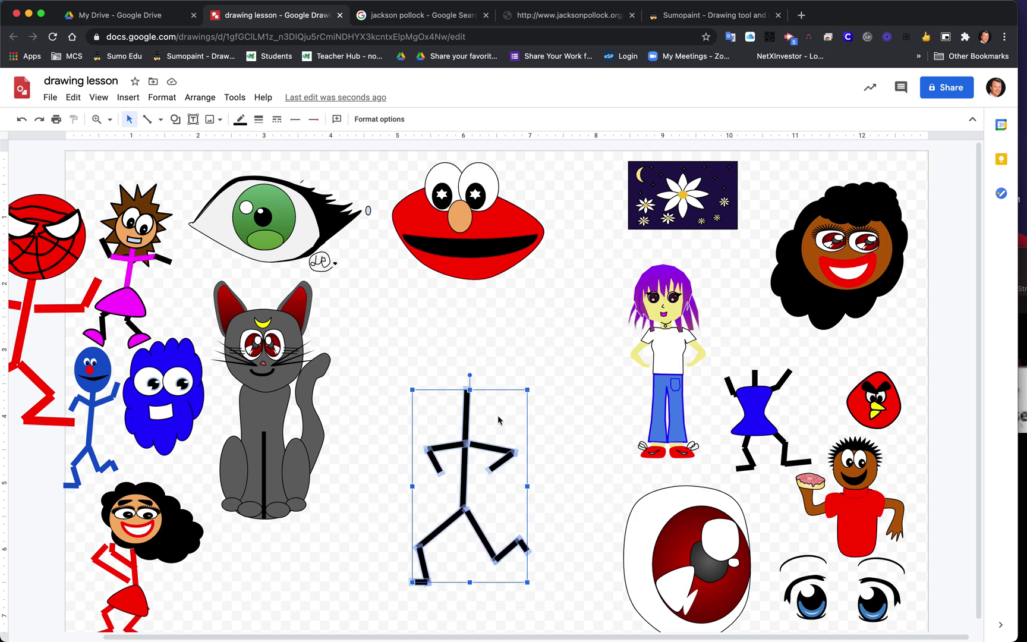
{"action": "right_click", "coordinate": [467, 417]}
{"action": "mouse_move", "coordinate": [468, 421]}
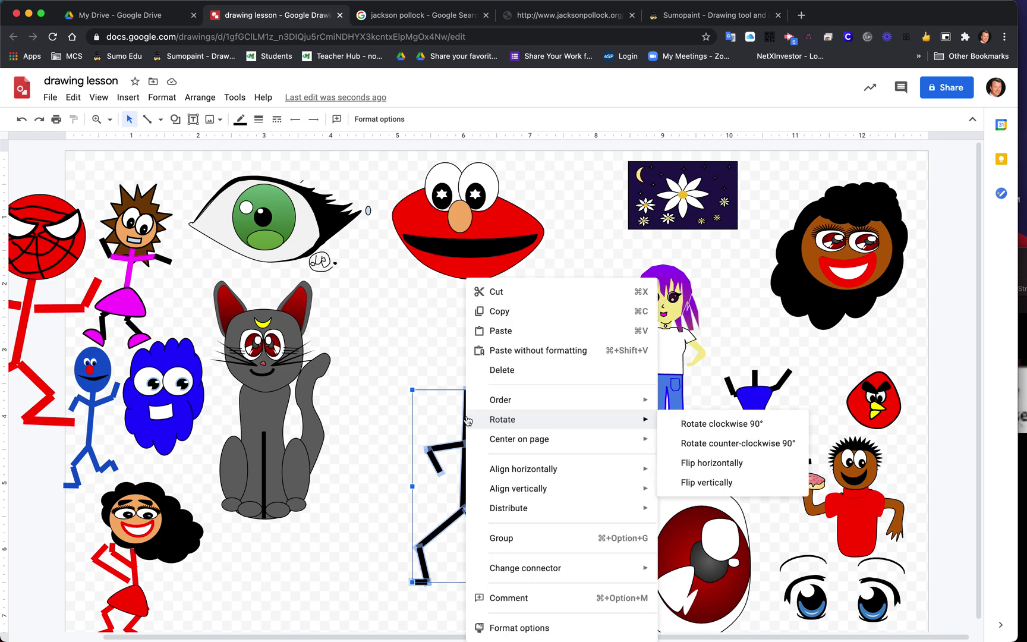
{"action": "left_click", "coordinate": [501, 541]}
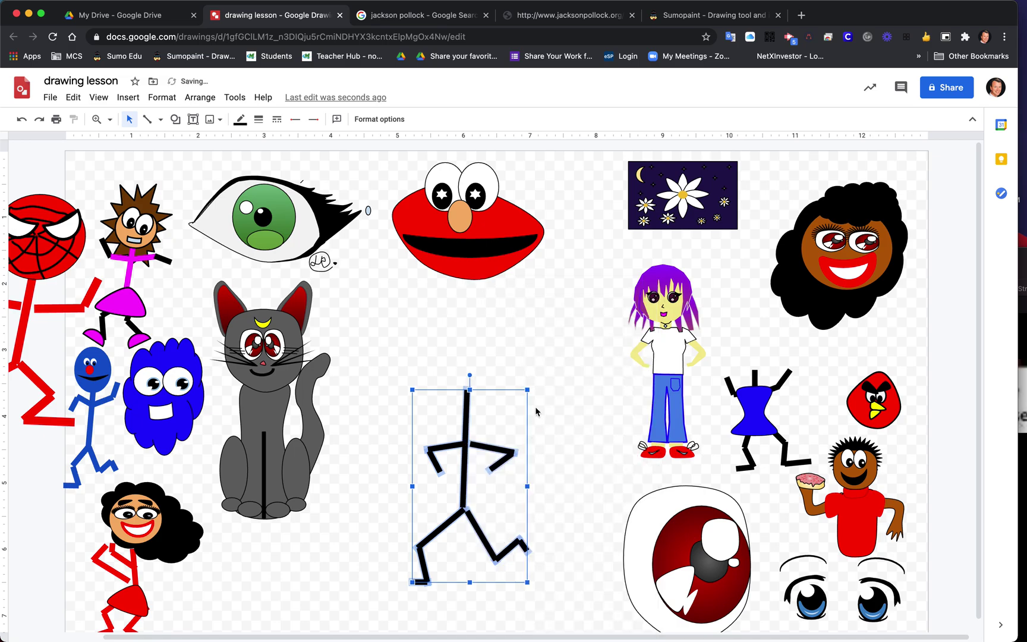
Enlarge the grouped stick figure slightly and move it a little down and to the left.
{"action": "left_click_drag", "start_coordinate": [528, 390], "coordinate": [553, 377]}
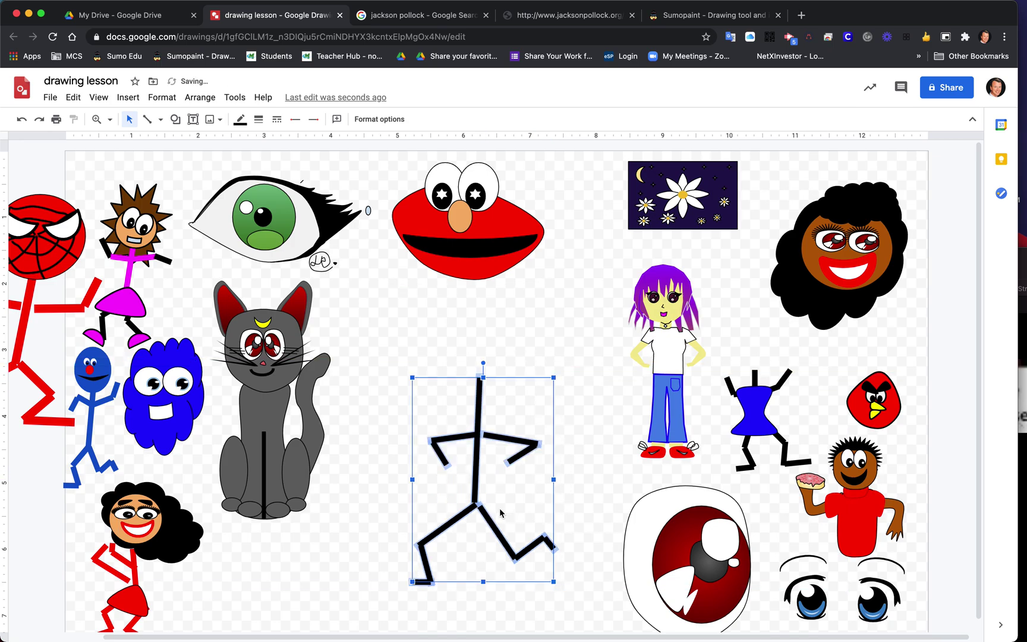
{"action": "left_click_drag", "start_coordinate": [479, 498], "coordinate": [472, 515]}
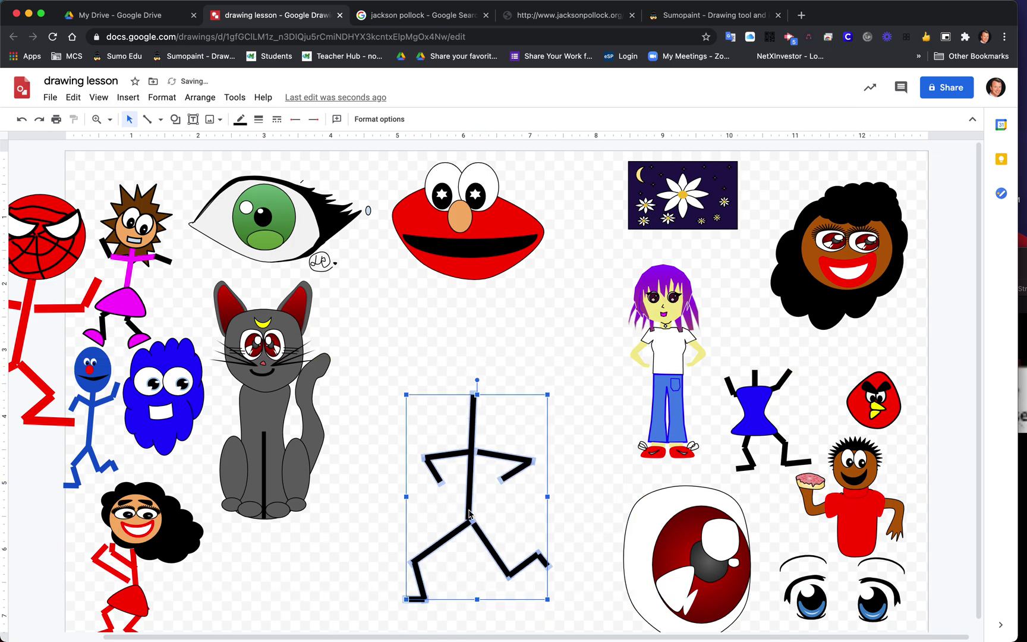
{"action": "left_click", "coordinate": [571, 474]}
Place the red Elmo face on the stick figure's neck, and shift the curly-haired face slightly left.
{"action": "left_click_drag", "start_coordinate": [488, 259], "coordinate": [495, 285]}
{"action": "left_click_drag", "start_coordinate": [886, 241], "coordinate": [850, 235]}
{"action": "left_click_drag", "start_coordinate": [518, 270], "coordinate": [514, 378]}
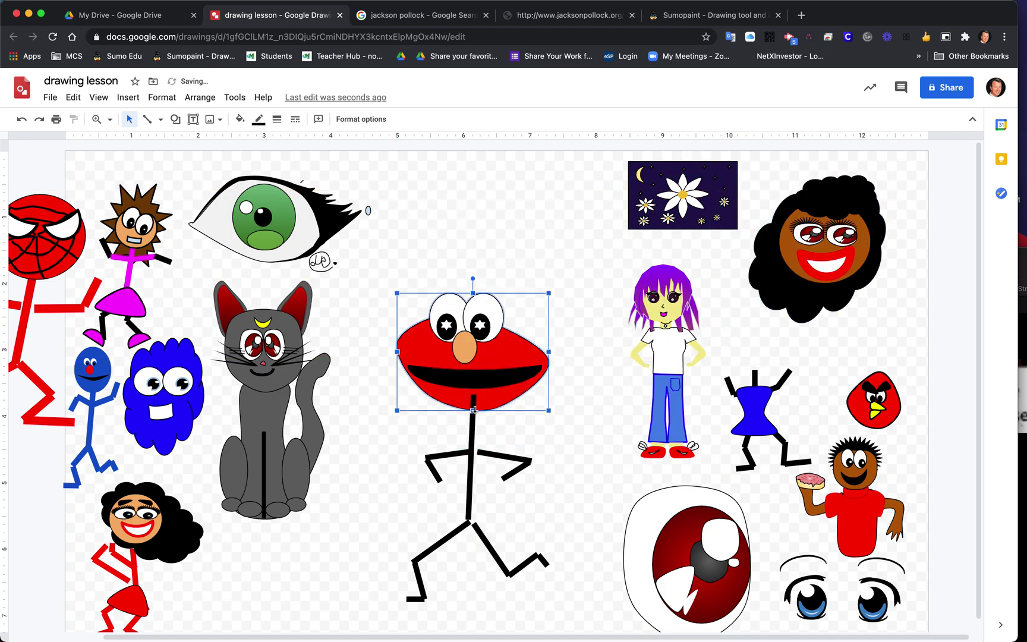
{"action": "left_click", "coordinate": [503, 428]}
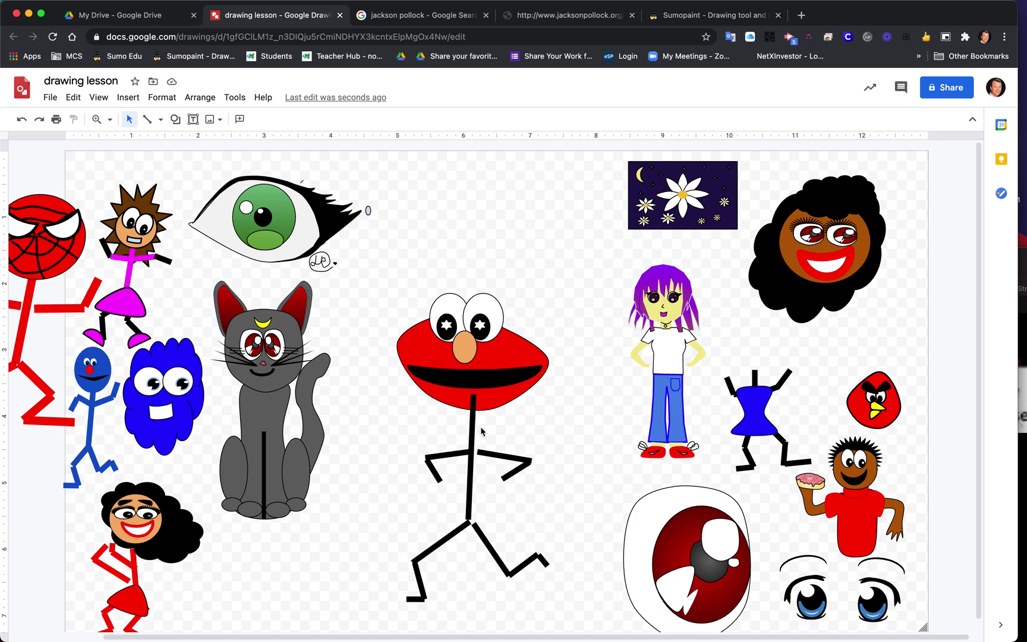
Bring the red Elmo face to the front so it covers the end of the stick figure's neck.
{"action": "right_click", "coordinate": [496, 361]}
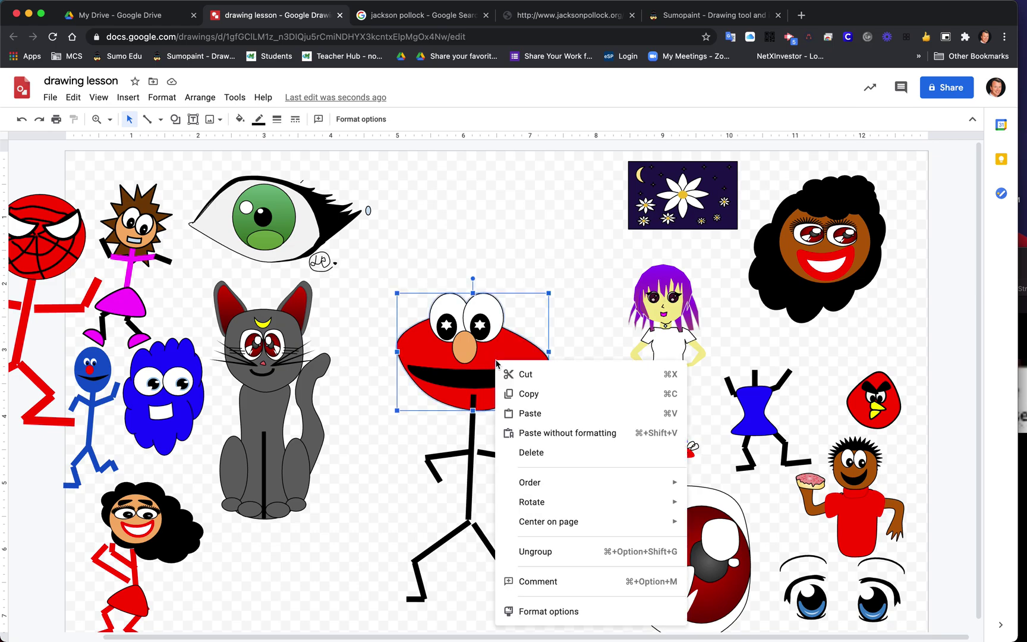
{"action": "mouse_move", "coordinate": [536, 483]}
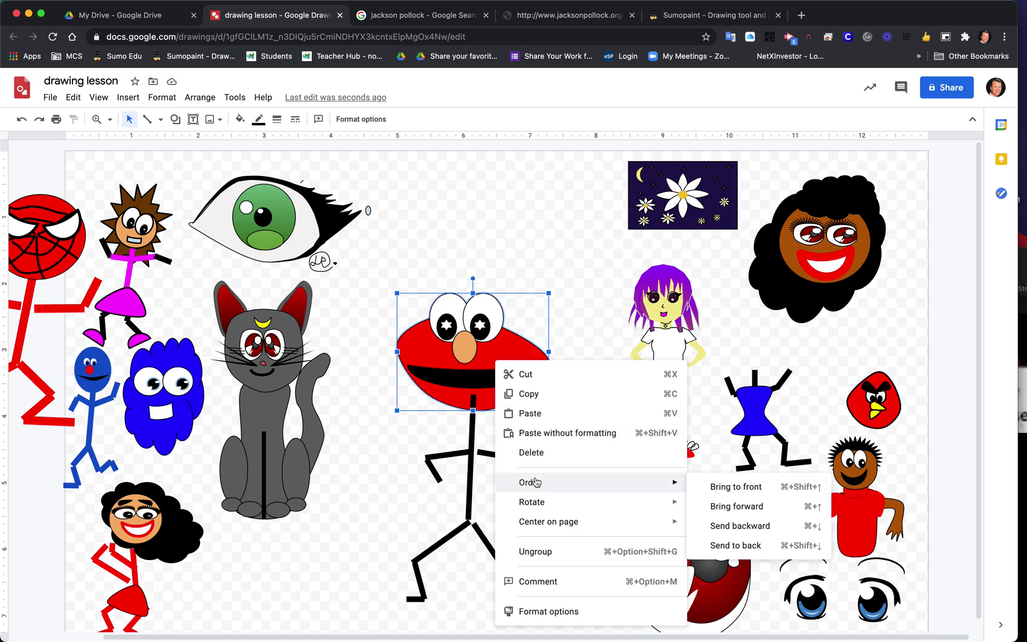
{"action": "left_click", "coordinate": [716, 488]}
{"action": "left_click", "coordinate": [575, 420]}
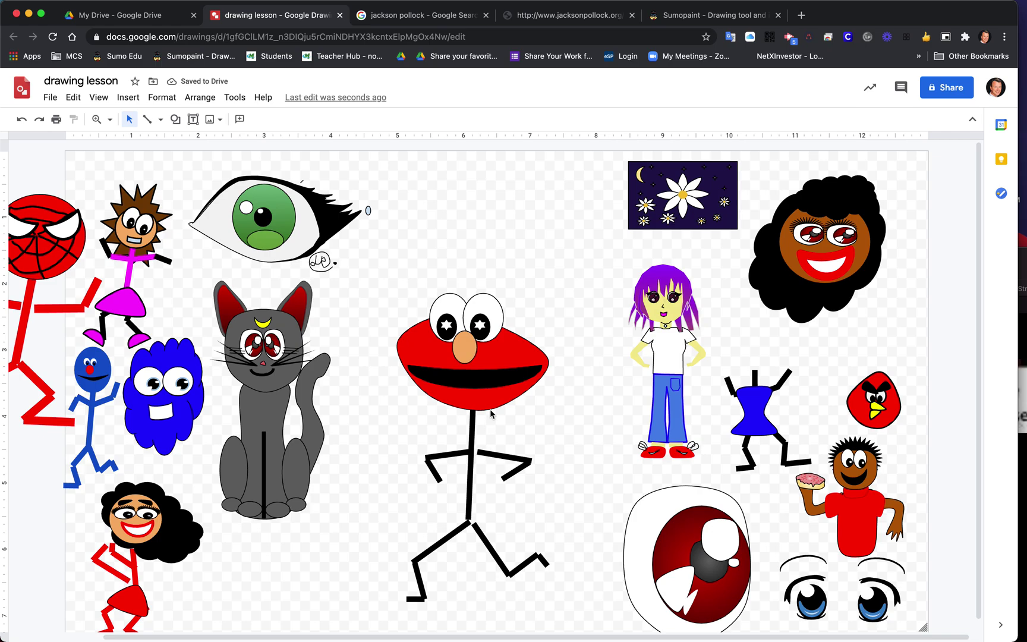
Move the Elmo face up to the canvas's upper edge and shift the headless stick figure left, beside the cat.
{"action": "left_click", "coordinate": [509, 362]}
{"action": "left_click_drag", "start_coordinate": [509, 361], "coordinate": [502, 221]}
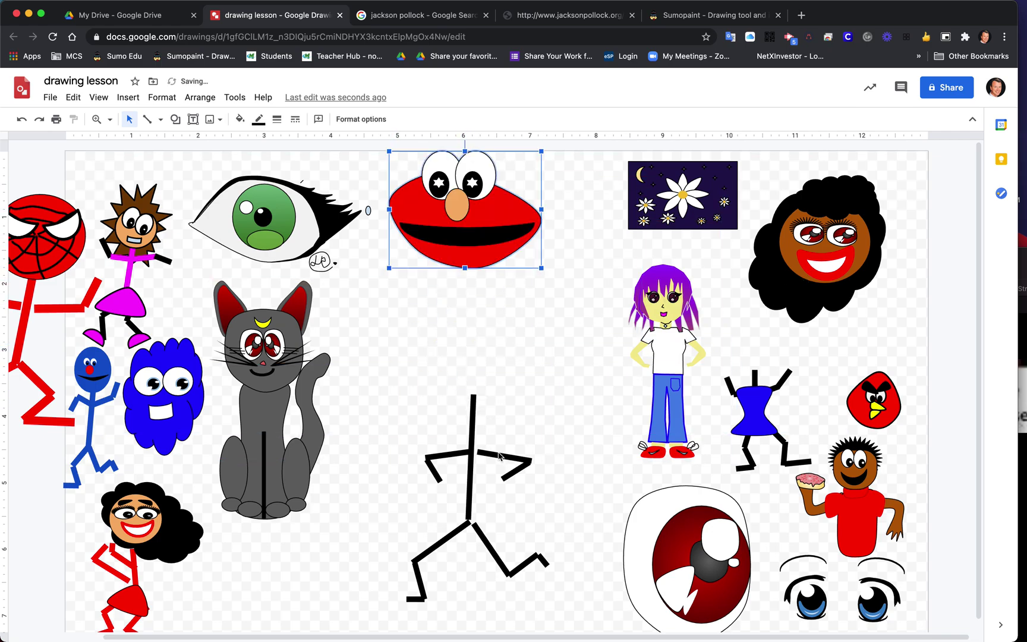
{"action": "left_click_drag", "start_coordinate": [471, 451], "coordinate": [389, 460]}
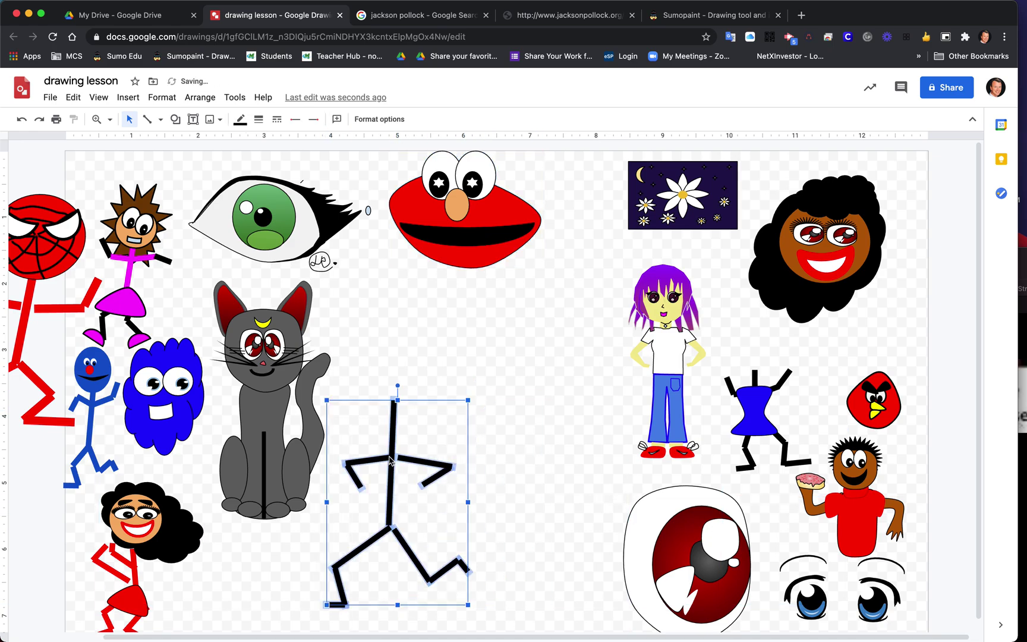
{"action": "left_click", "coordinate": [487, 475]}
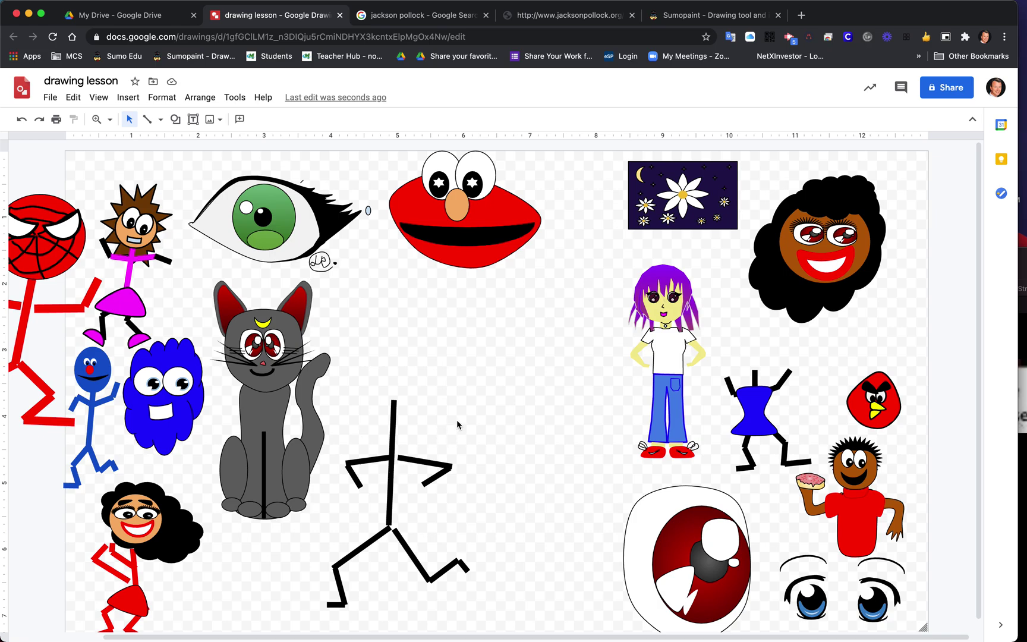
Draw a closed, rounded triangular skirt with the Curve tool in the empty area beside the stick figure.
{"action": "left_click", "coordinate": [160, 121]}
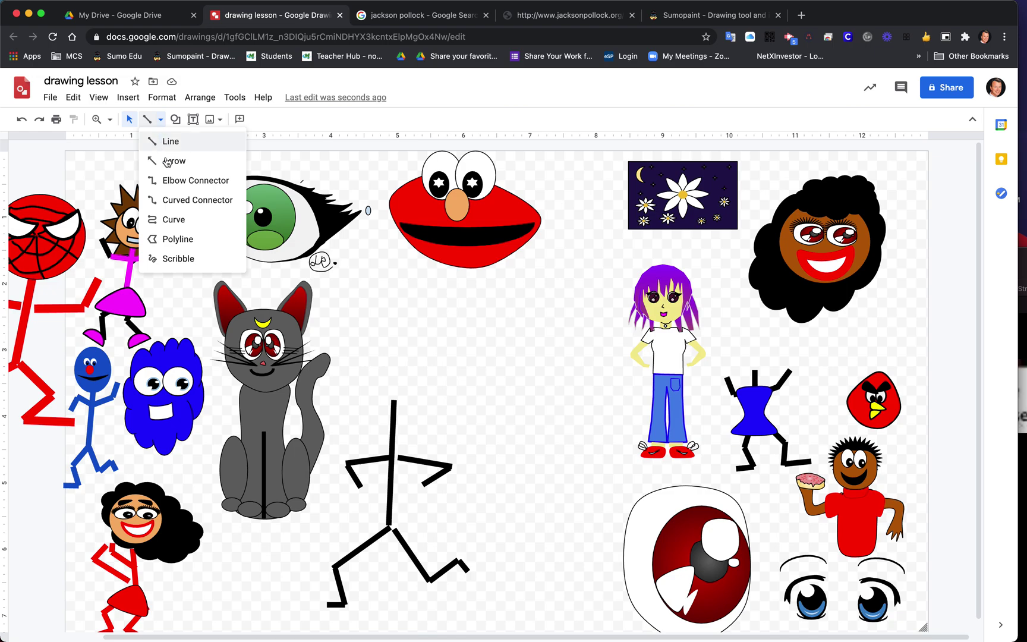
{"action": "left_click", "coordinate": [184, 223]}
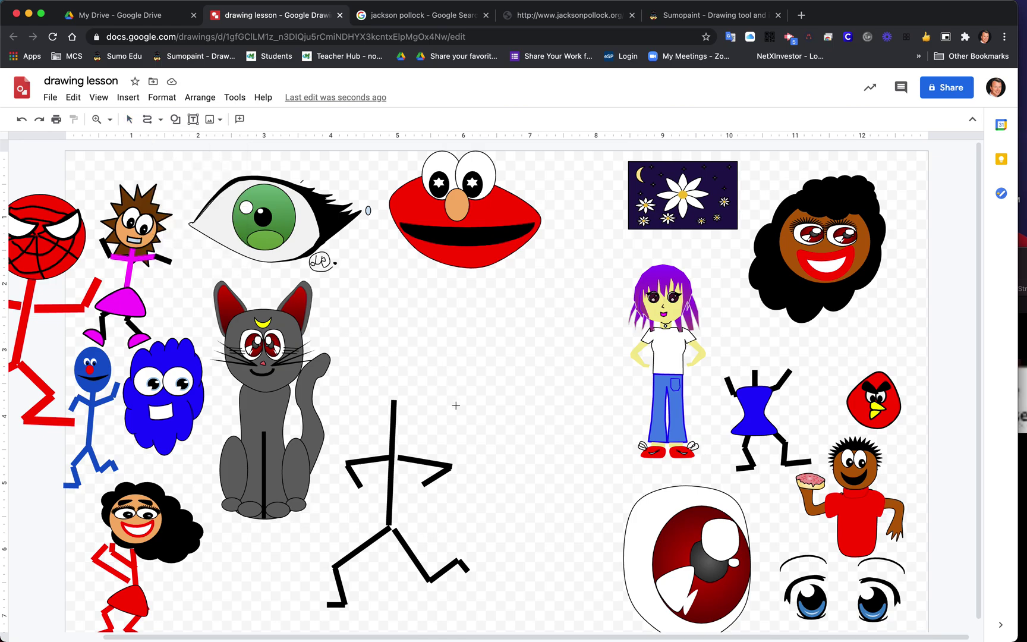
{"action": "left_click", "coordinate": [518, 377]}
{"action": "left_click", "coordinate": [471, 415]}
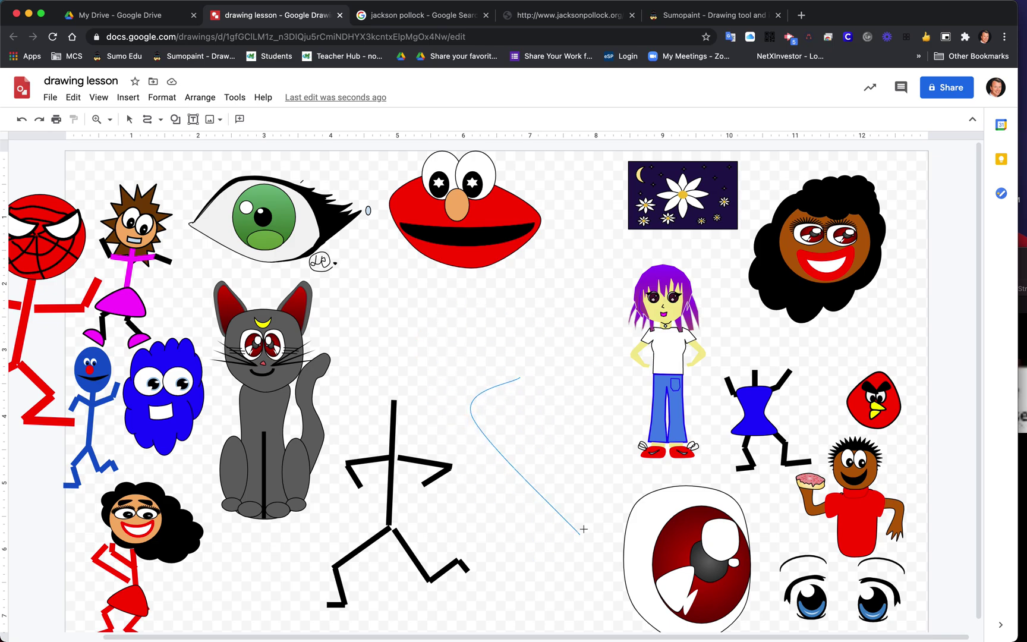
{"action": "left_click", "coordinate": [568, 415]}
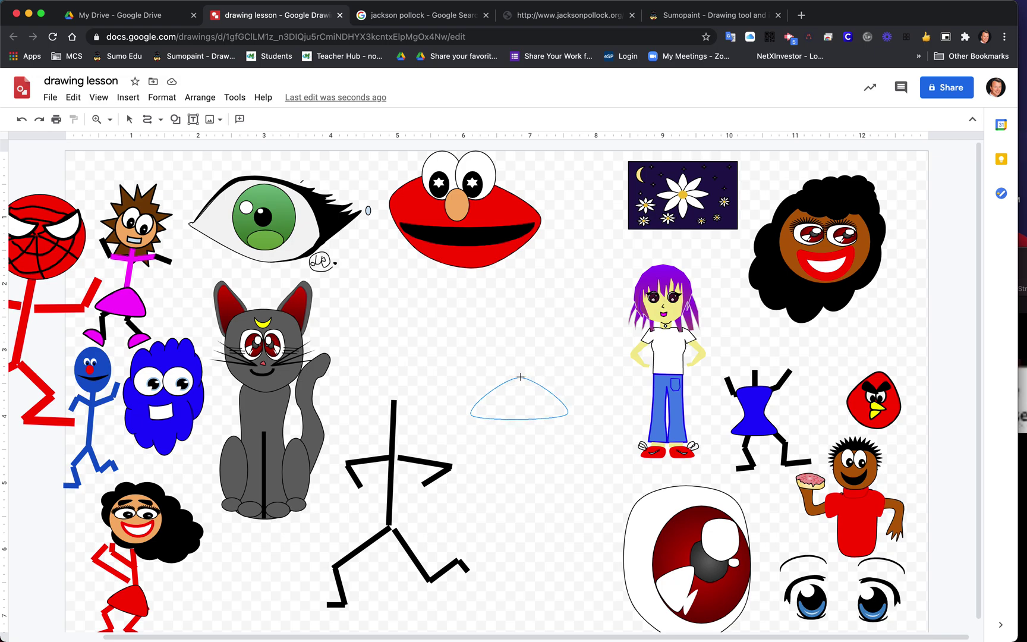
{"action": "left_click", "coordinate": [520, 376]}
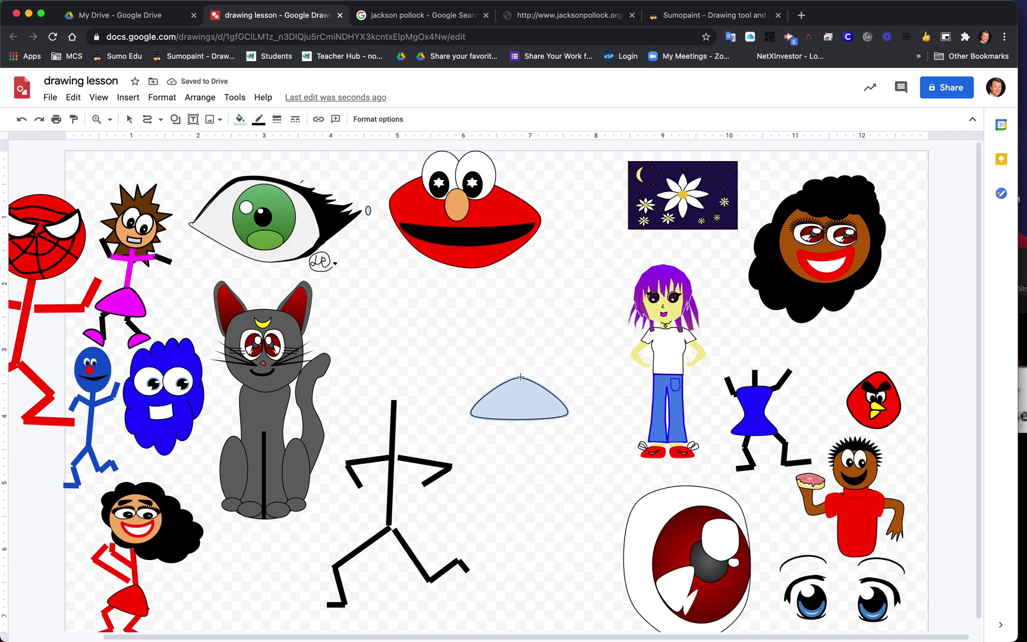
Fill the skirt shape with purple and place it over the stick figure's hips.
{"action": "left_click", "coordinate": [240, 119]}
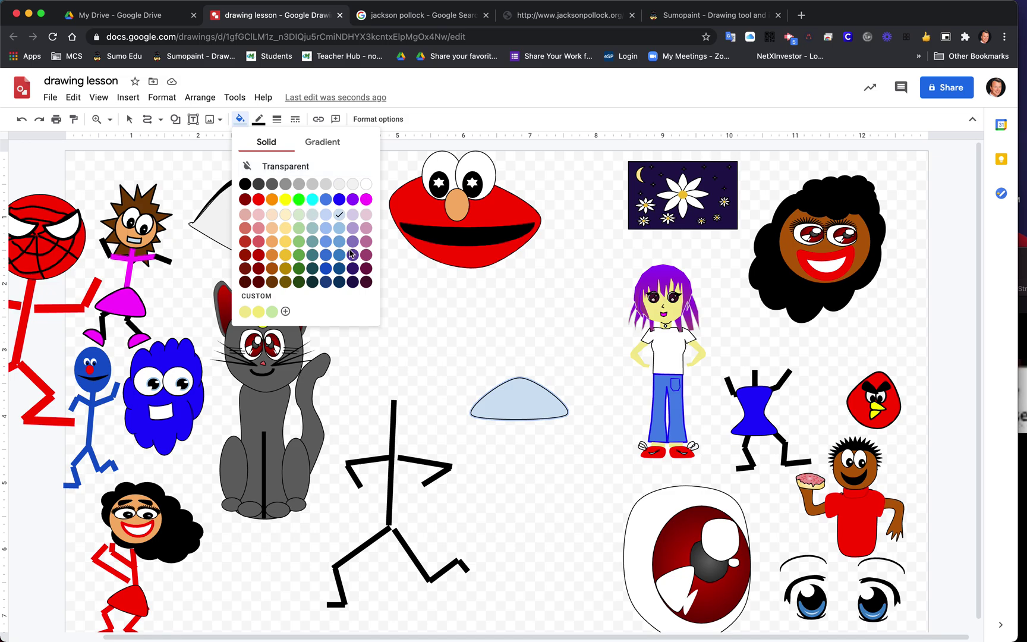
{"action": "left_click", "coordinate": [353, 200]}
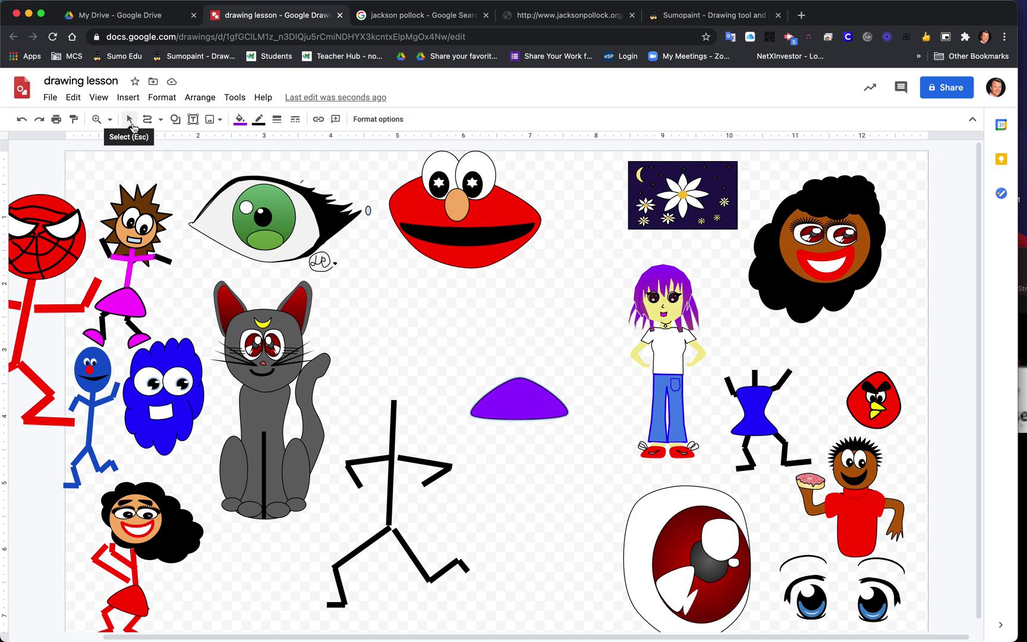
{"action": "left_click", "coordinate": [129, 119]}
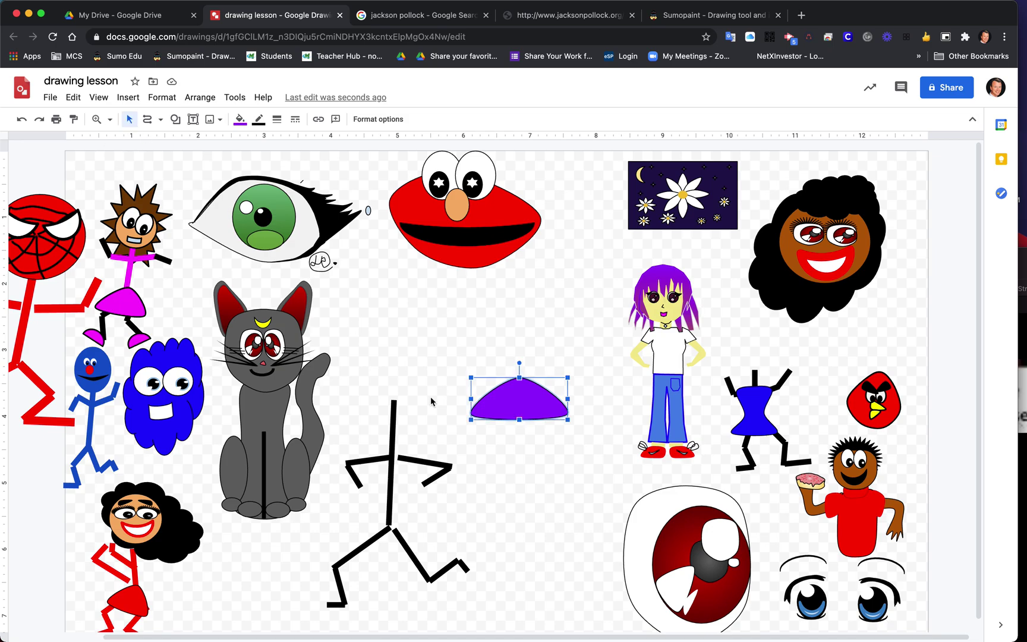
{"action": "left_click_drag", "start_coordinate": [520, 416], "coordinate": [395, 531]}
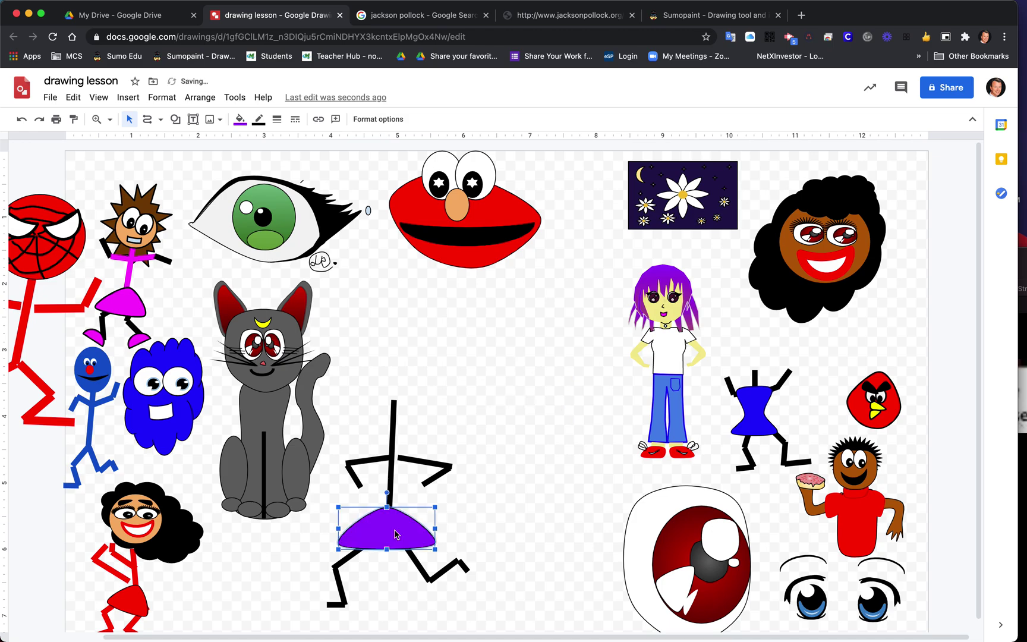
{"action": "left_click", "coordinate": [487, 532]}
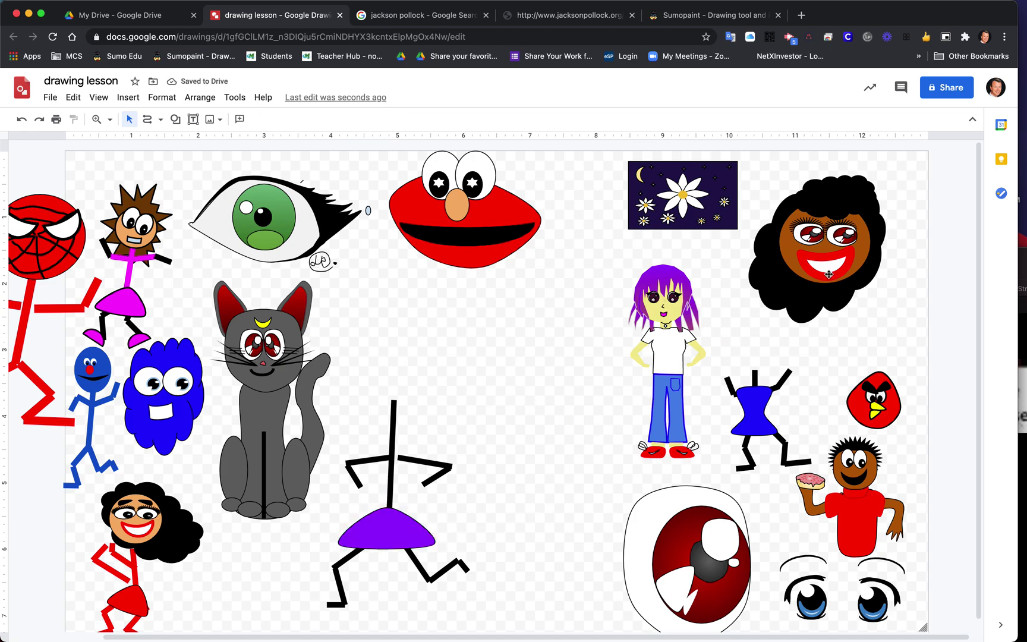
Place the curly-haired face on the stick figure's neck and bring it to the front.
{"action": "left_click_drag", "start_coordinate": [831, 265], "coordinate": [418, 378]}
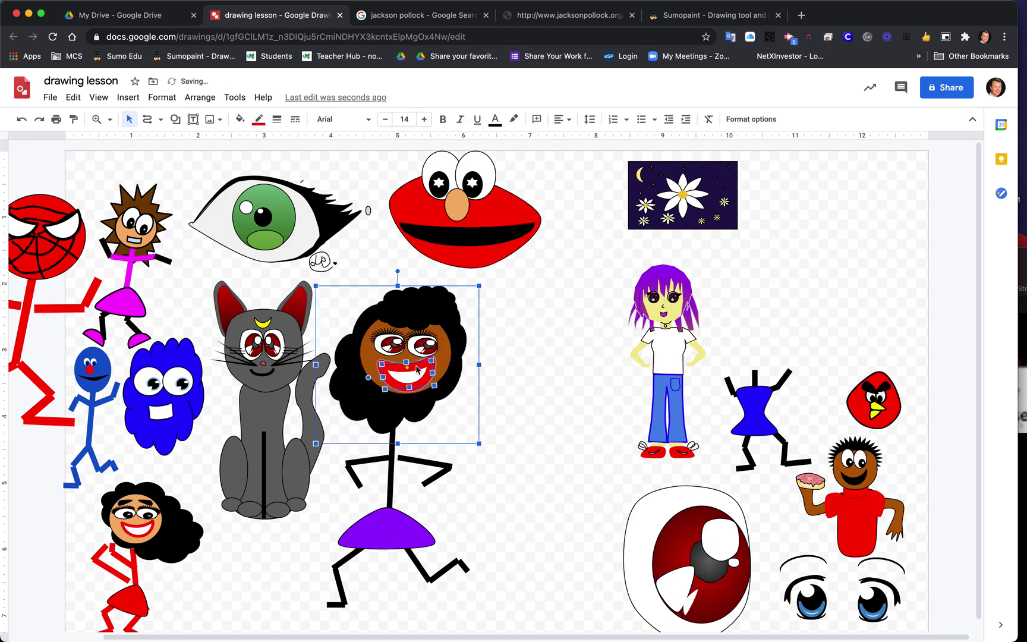
{"action": "left_click", "coordinate": [535, 369]}
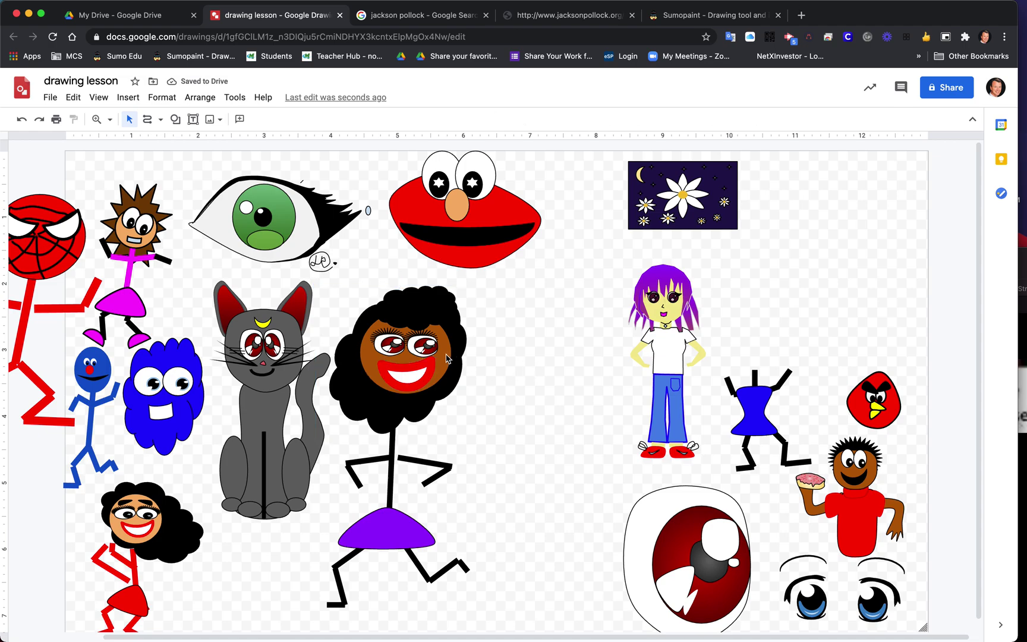
{"action": "left_click", "coordinate": [447, 357]}
{"action": "right_click", "coordinate": [447, 358]}
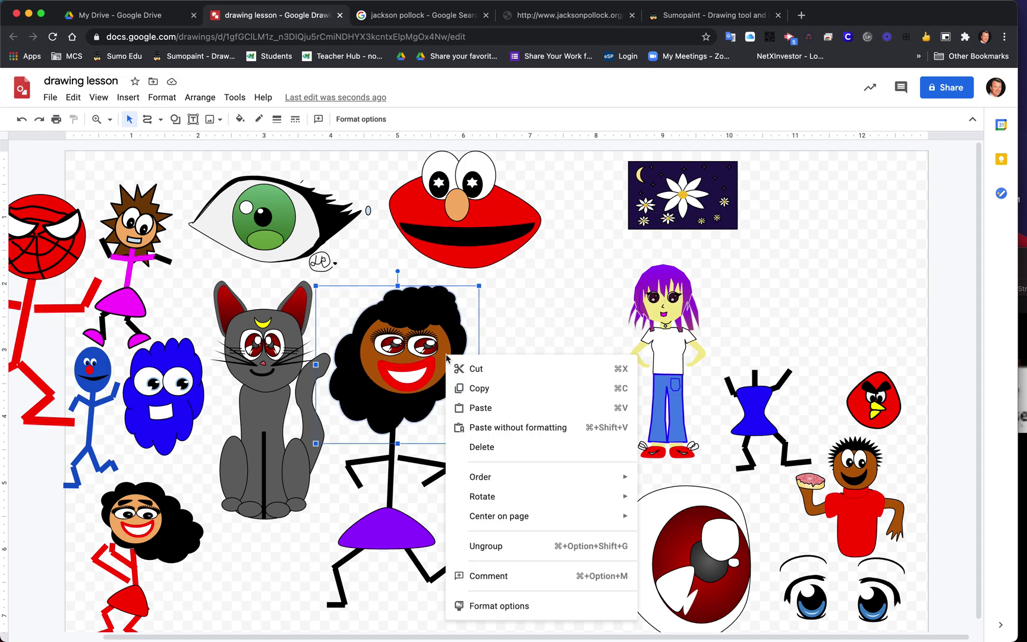
{"action": "mouse_move", "coordinate": [503, 484]}
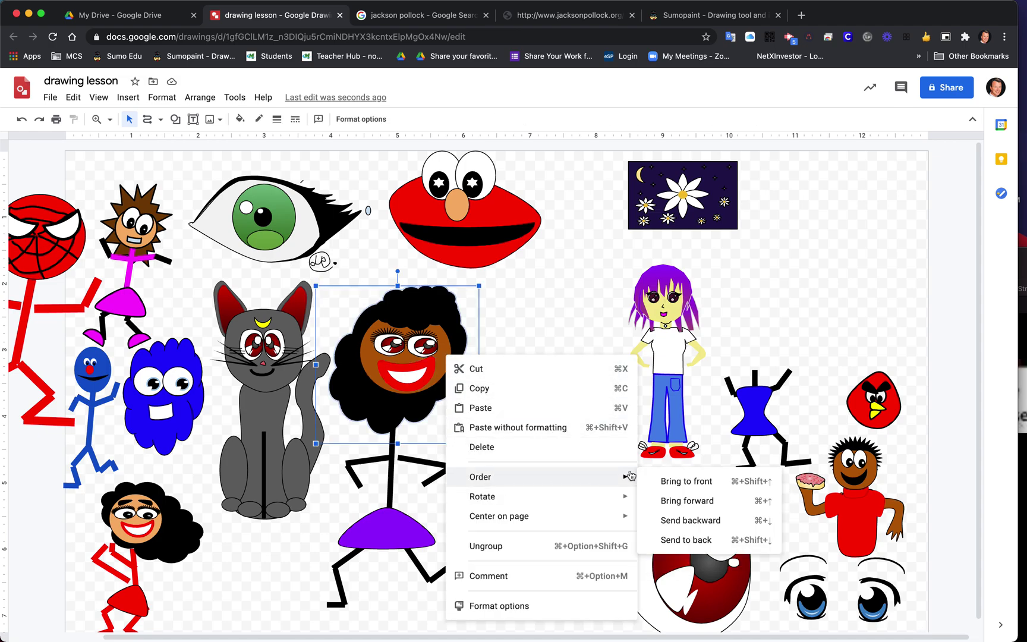
{"action": "left_click", "coordinate": [659, 481]}
Nudge the curly-haired face down and slightly left over the stick figure's neck.
{"action": "key", "text": "Down"}
{"action": "key", "text": "Down"}
{"action": "key", "text": "Down"}
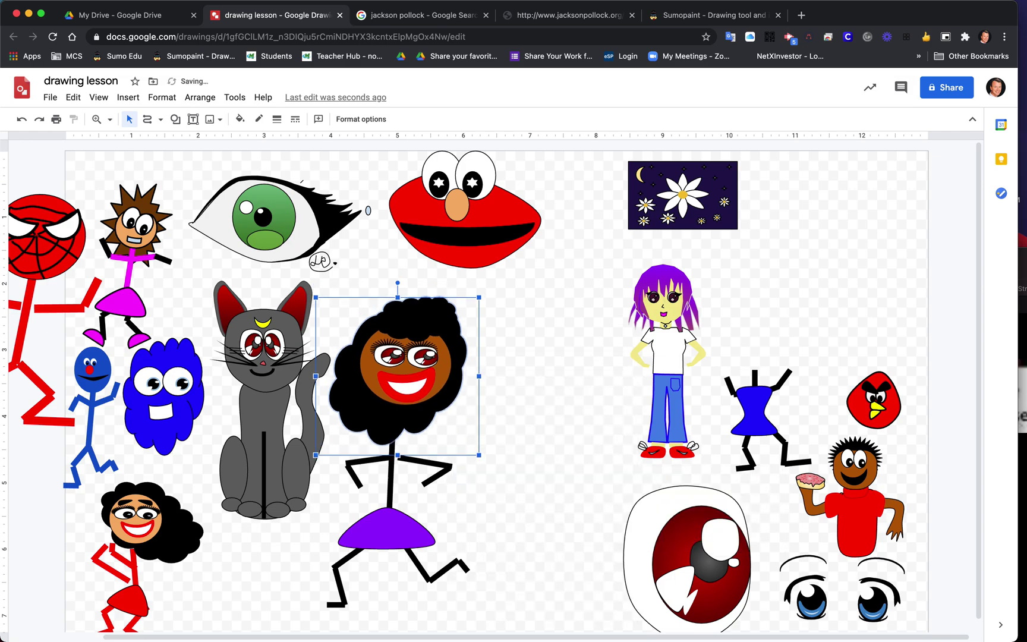
{"action": "key", "text": "Left"}
{"action": "key", "text": "Left"}
{"action": "key", "text": "Down"}
{"action": "key", "text": "Down"}
{"action": "key", "text": "Left"}
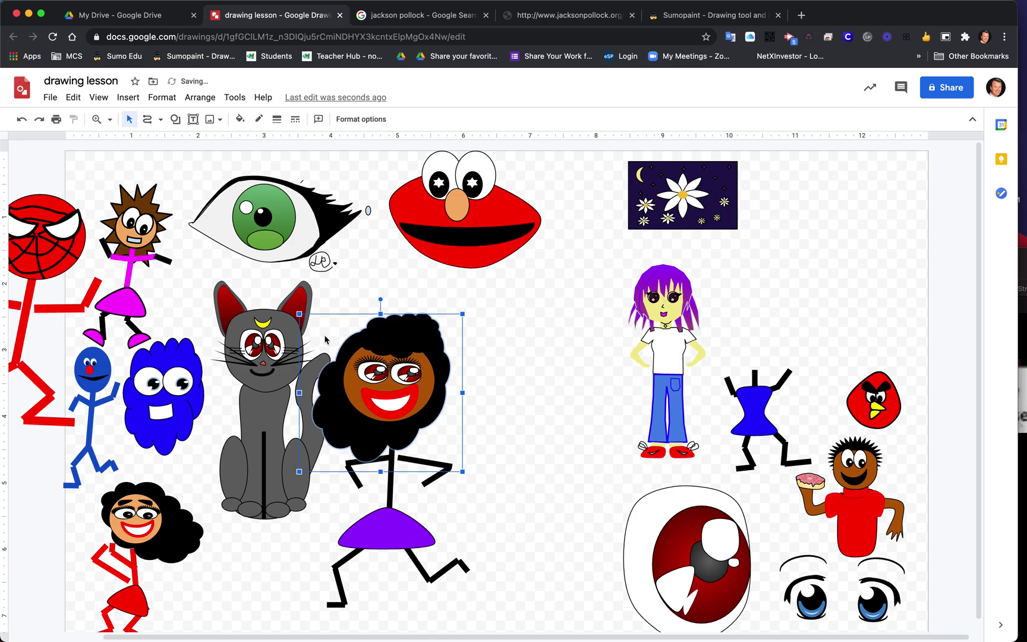
Shrink the curly-haired face to suit the stick figure's body and nudge it left and up to sit on the neck.
{"action": "left_click_drag", "start_coordinate": [299, 314], "coordinate": [346, 347]}
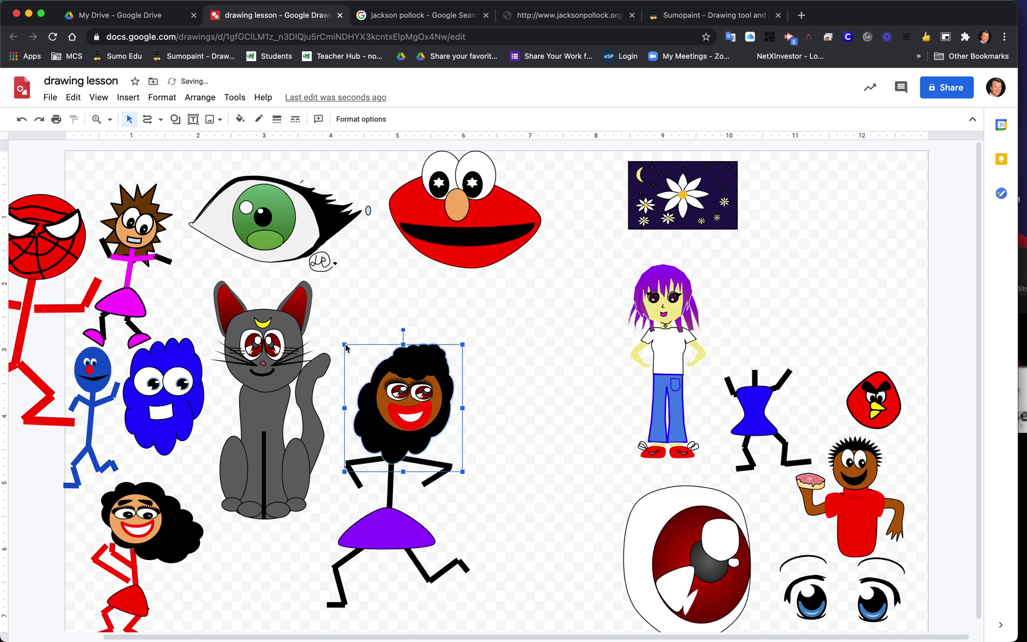
{"action": "key", "text": "Left"}
{"action": "key", "text": "Left"}
{"action": "key", "text": "Left"}
{"action": "key", "text": "Up"}
{"action": "key", "text": "Up"}
{"action": "key", "text": "Down"}
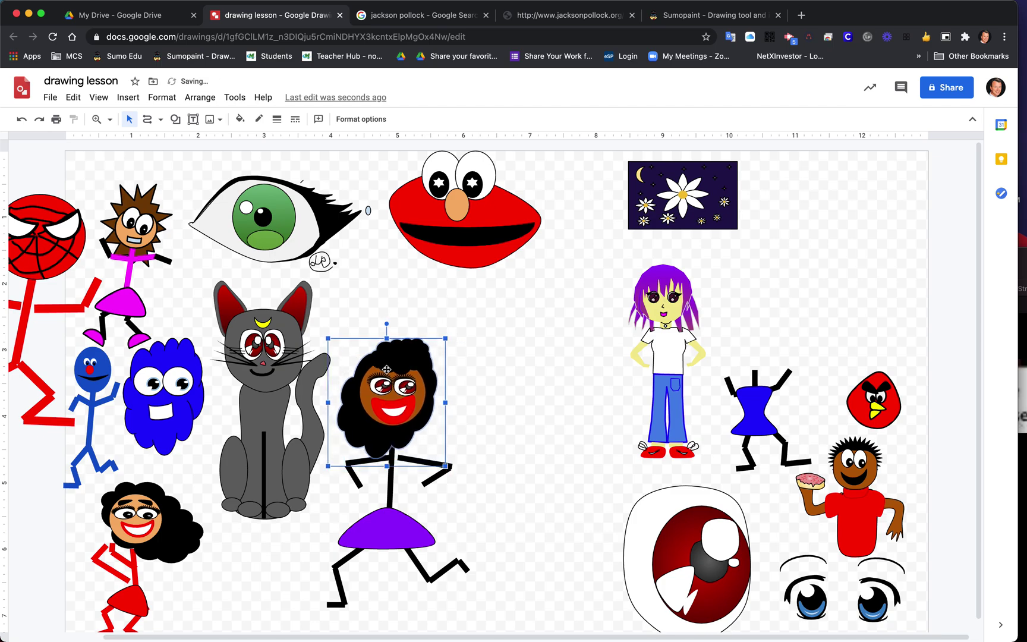
{"action": "left_click", "coordinate": [493, 419]}
Select the face, body and skirt together, move them up and to the right, and group them into one object.
{"action": "left_click_drag", "start_coordinate": [472, 602], "coordinate": [365, 333]}
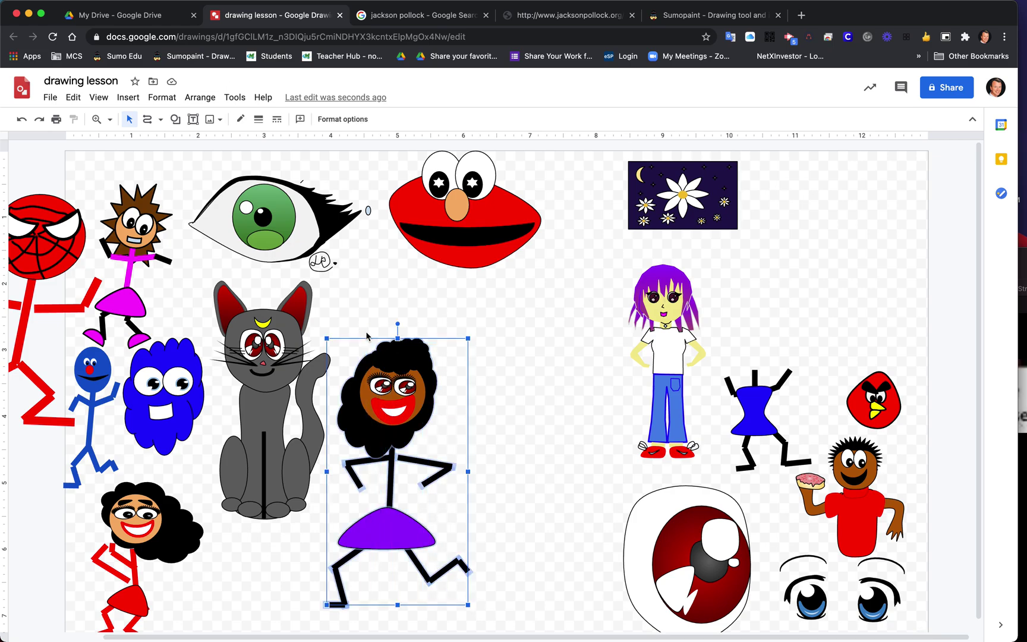
{"action": "left_click_drag", "start_coordinate": [401, 374], "coordinate": [486, 352]}
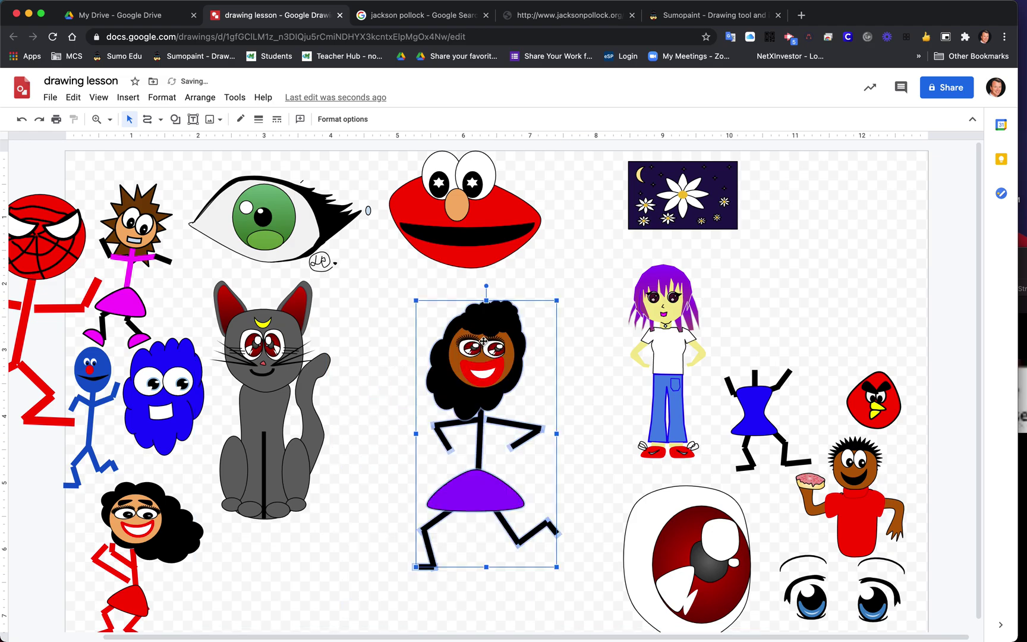
{"action": "right_click", "coordinate": [484, 341]}
{"action": "mouse_move", "coordinate": [516, 489]}
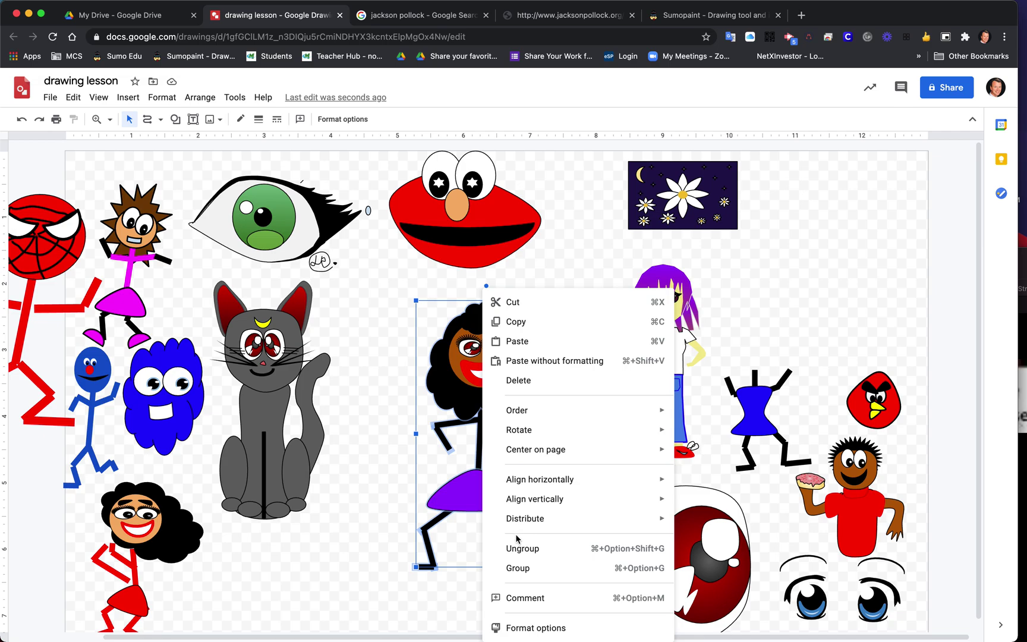
{"action": "left_click", "coordinate": [517, 569]}
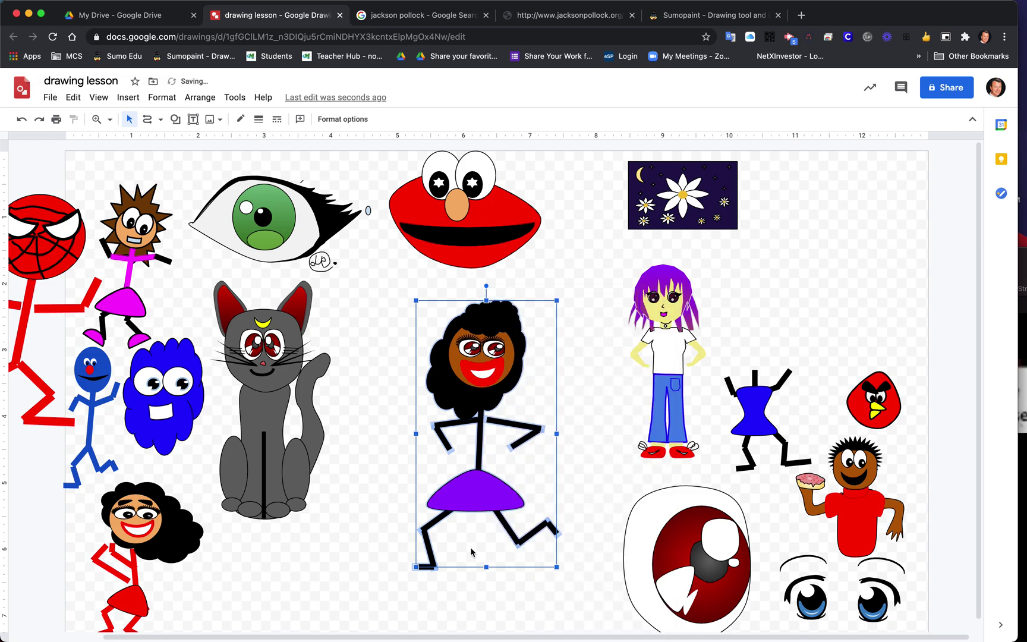
{"action": "left_click", "coordinate": [369, 534]}
Stretch the grouped skirted figure slightly wider toward the left.
{"action": "left_click", "coordinate": [464, 513]}
{"action": "left_click_drag", "start_coordinate": [410, 566], "coordinate": [389, 564]}
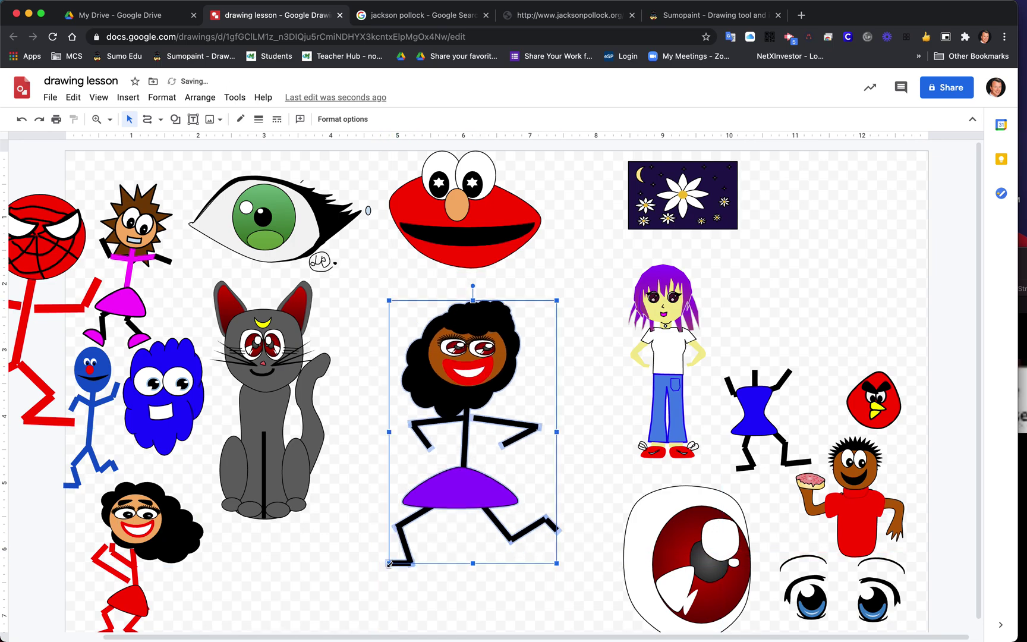
{"action": "left_click", "coordinate": [343, 527]}
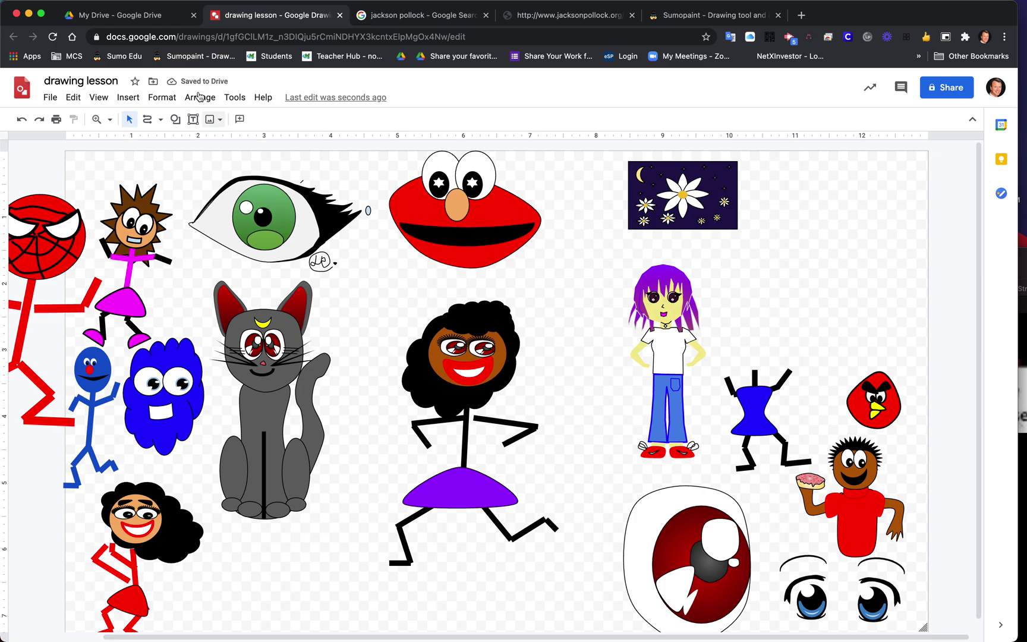
{"action": "left_click", "coordinate": [162, 120]}
{"action": "left_click", "coordinate": [168, 144]}
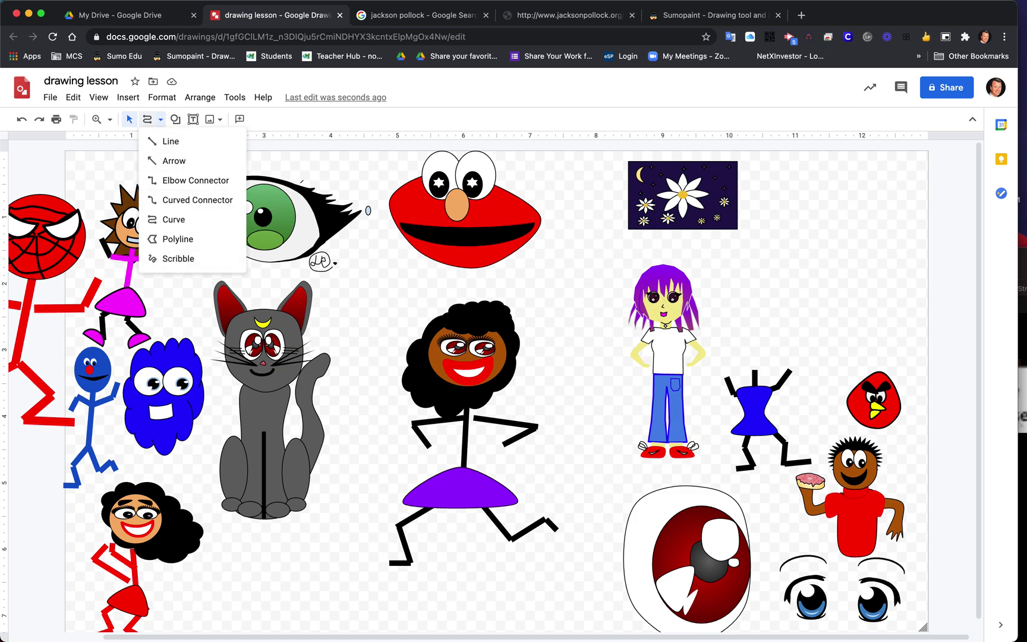
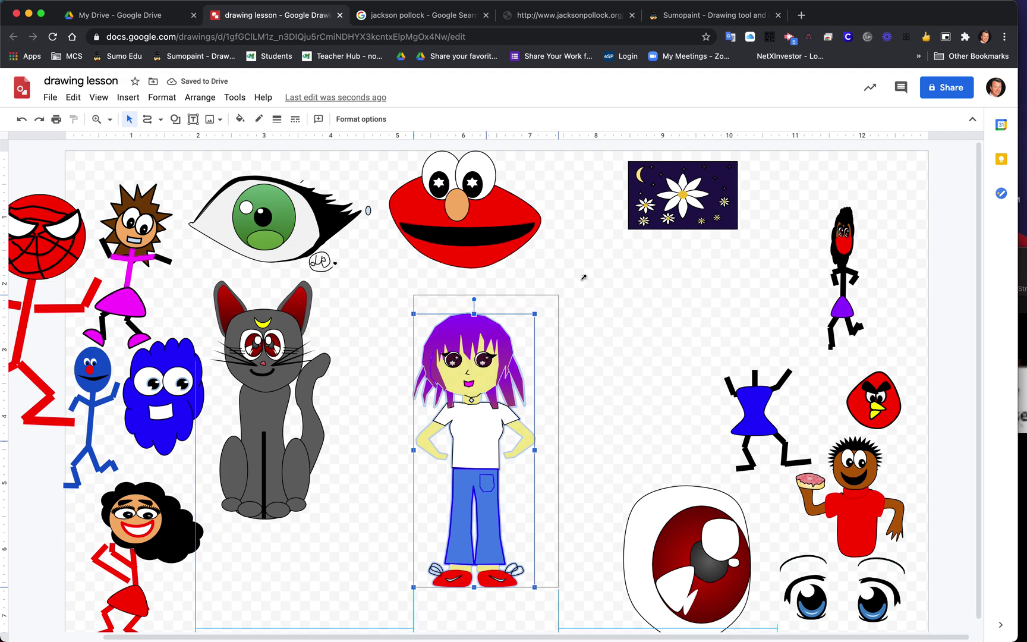
Move the purple-haired girl left so she stands next to the gray cat.
{"action": "left_click_drag", "start_coordinate": [496, 352], "coordinate": [427, 355]}
{"action": "left_click", "coordinate": [580, 364]}
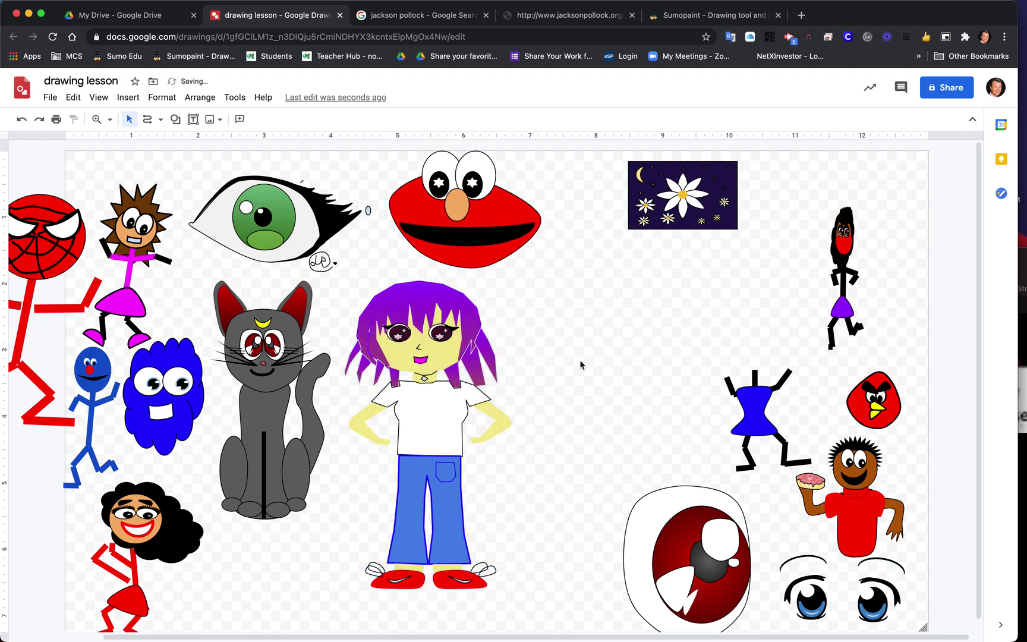
Draw a closed, notched polyline shape in the empty area between the purple-haired girl and the headless blue-dress figure.
{"action": "left_click", "coordinate": [161, 119]}
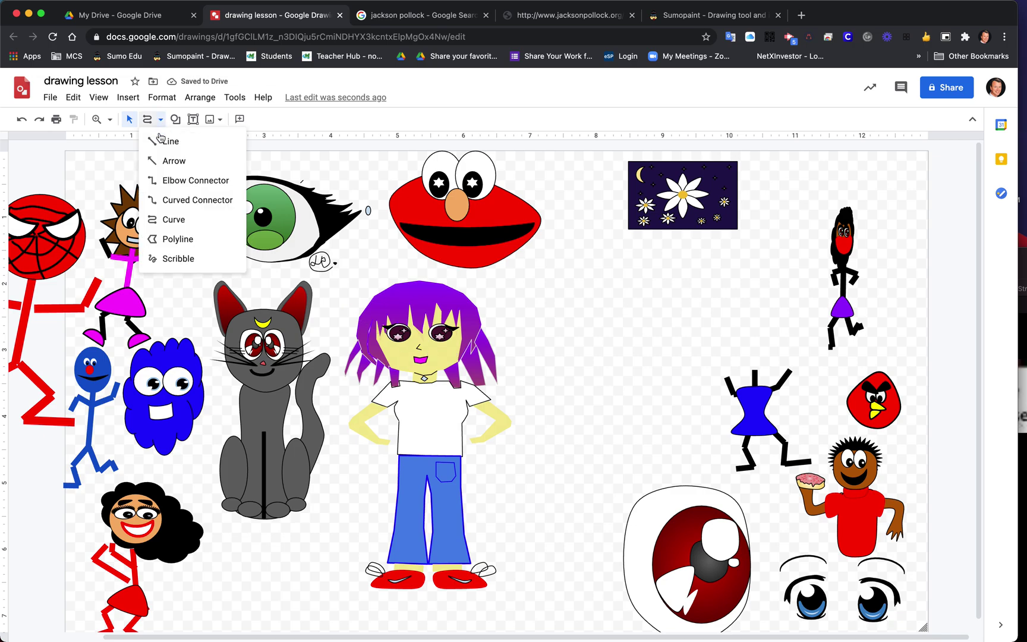
{"action": "left_click", "coordinate": [173, 240]}
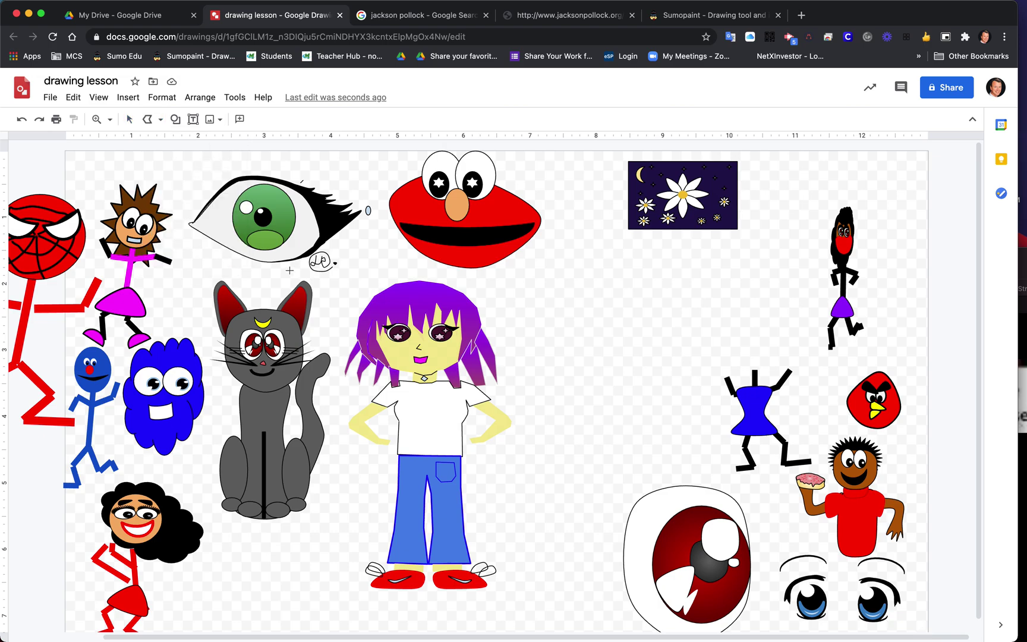
{"action": "left_click", "coordinate": [584, 326]}
{"action": "left_click", "coordinate": [629, 365]}
{"action": "left_click", "coordinate": [625, 323]}
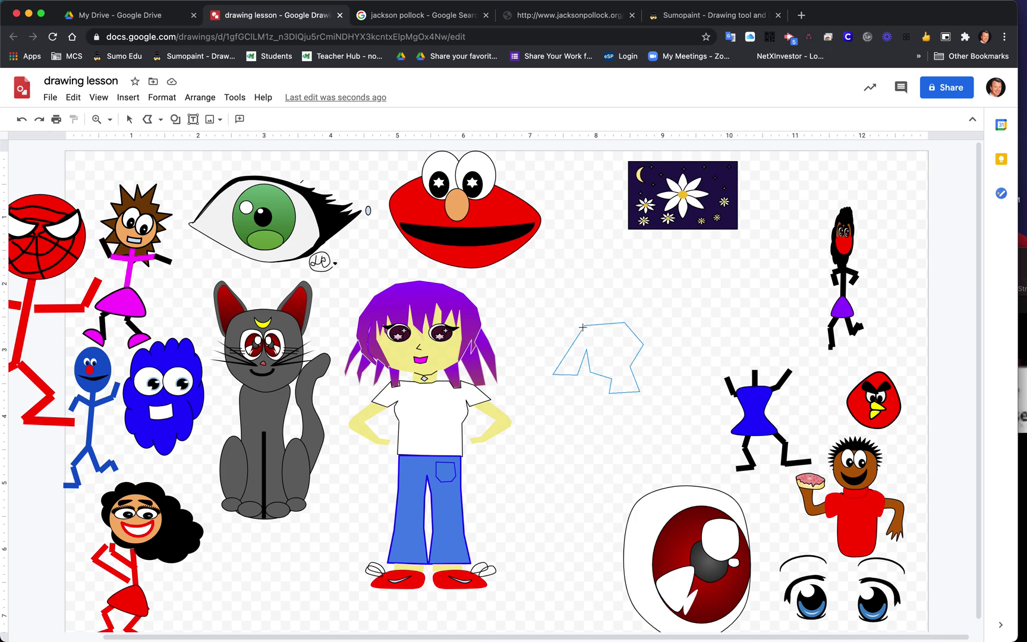
{"action": "left_click", "coordinate": [583, 326]}
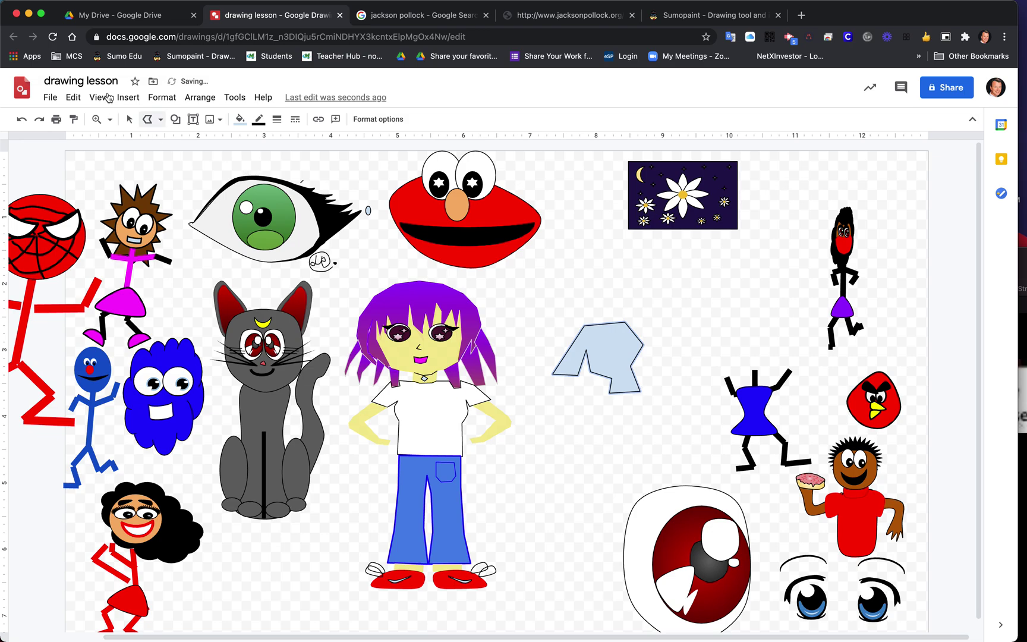
Fill the notched polyline shape with a light purple radial gradient and move it up and left beside the girl's hair.
{"action": "left_click", "coordinate": [239, 119]}
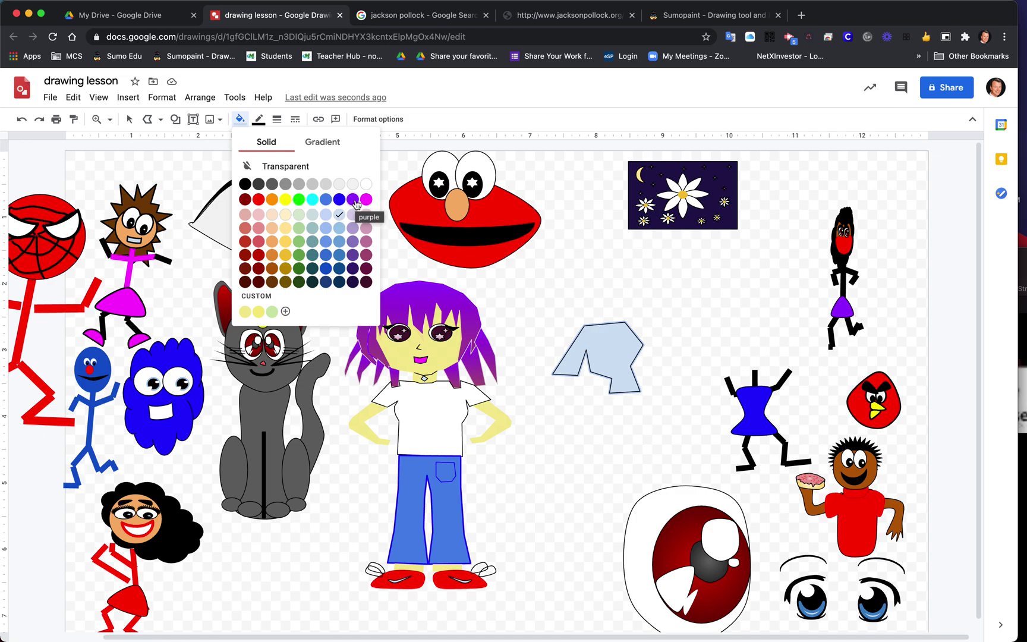
{"action": "left_click", "coordinate": [322, 145]}
{"action": "left_click", "coordinate": [343, 216]}
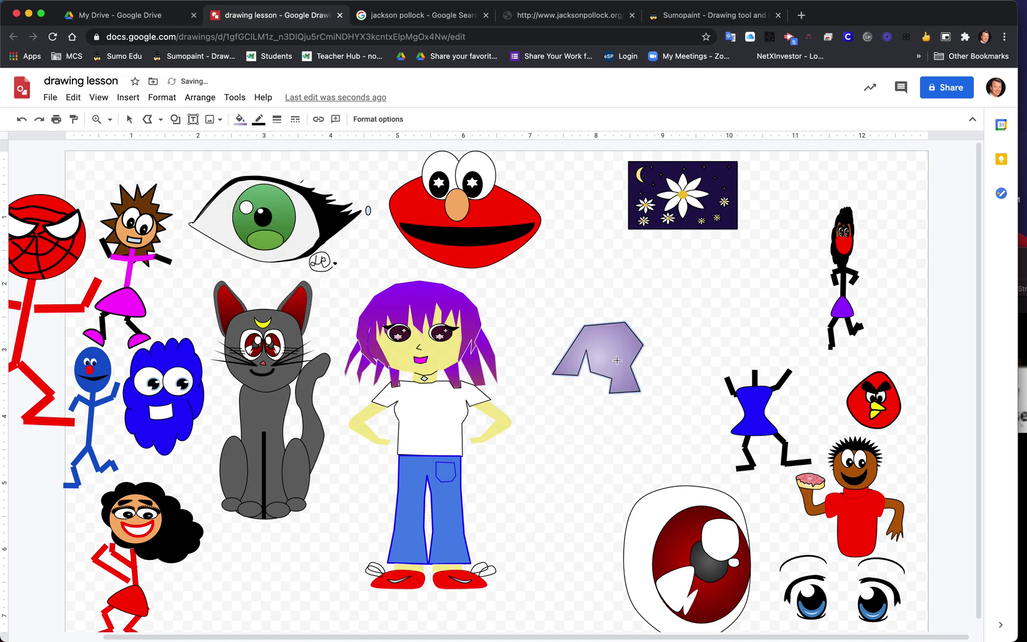
{"action": "left_click_drag", "start_coordinate": [617, 360], "coordinate": [130, 123]}
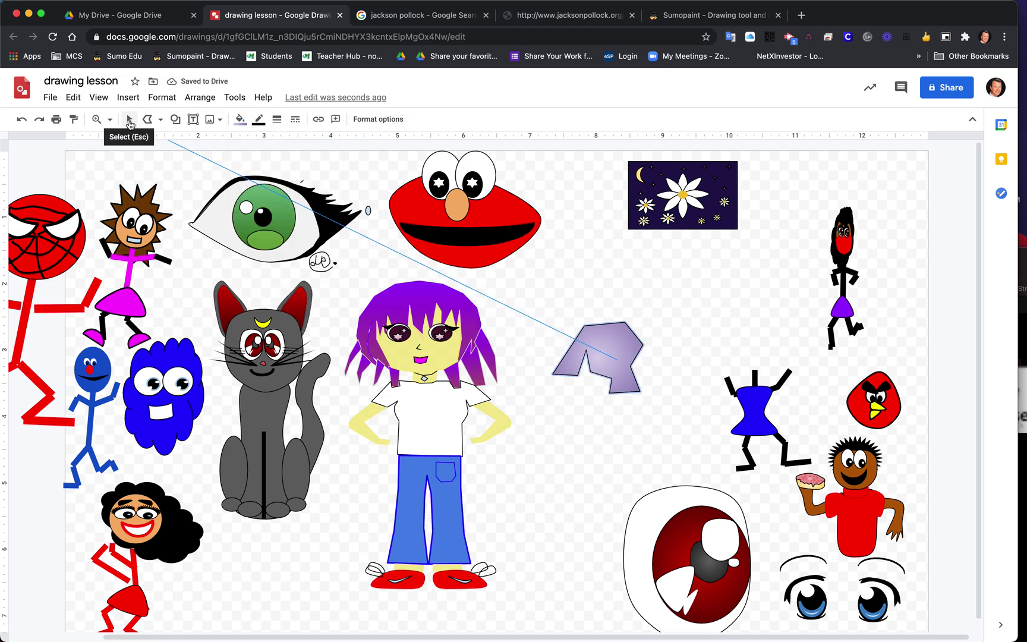
{"action": "left_click", "coordinate": [130, 123]}
{"action": "left_click_drag", "start_coordinate": [583, 345], "coordinate": [539, 315]}
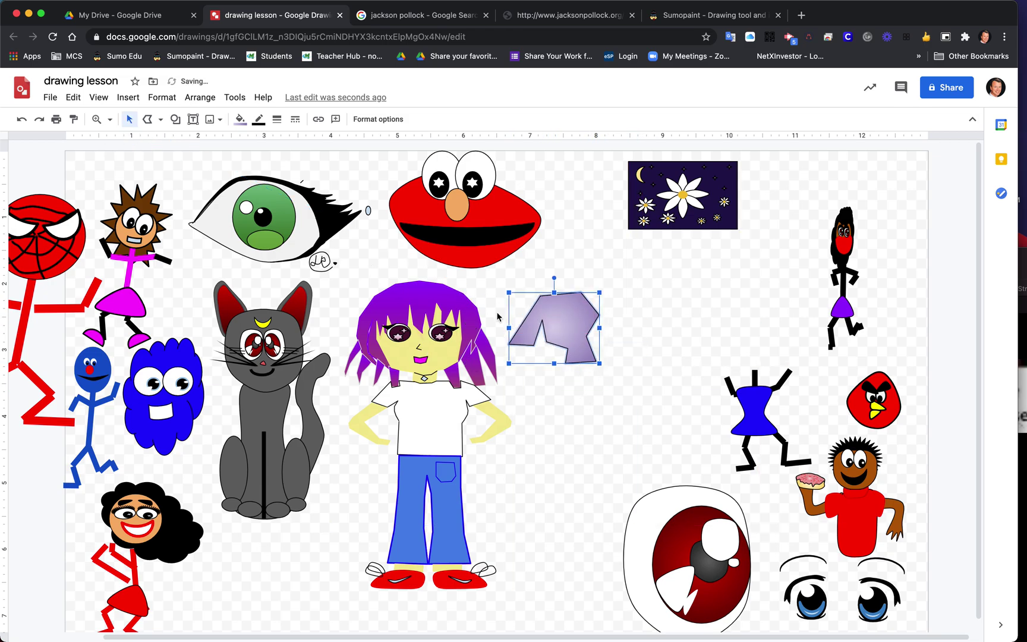
{"action": "left_click", "coordinate": [567, 478]}
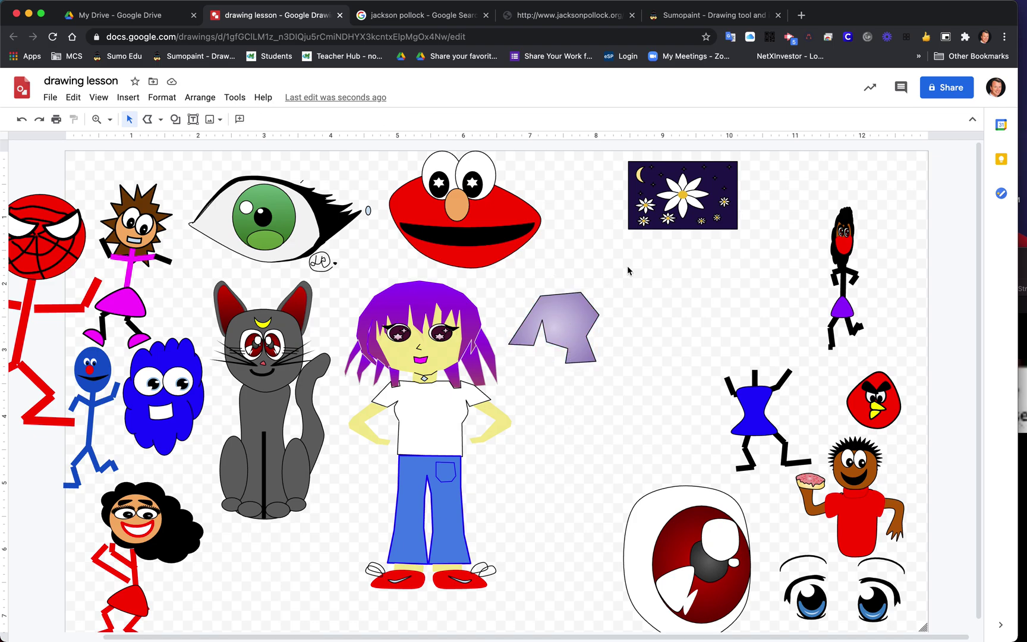
Try to enlarge the night-sky flower picture by stretching its dark background, and undo the resize.
{"action": "left_click", "coordinate": [694, 206]}
{"action": "left_click", "coordinate": [685, 267]}
{"action": "left_click", "coordinate": [735, 227]}
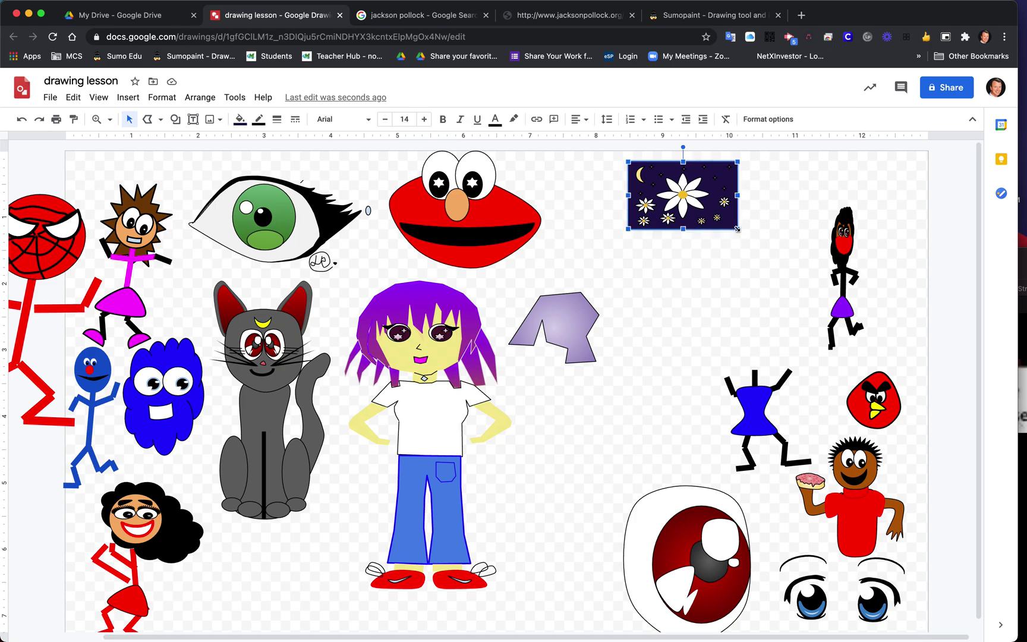
{"action": "left_click_drag", "start_coordinate": [765, 268], "coordinate": [795, 286]}
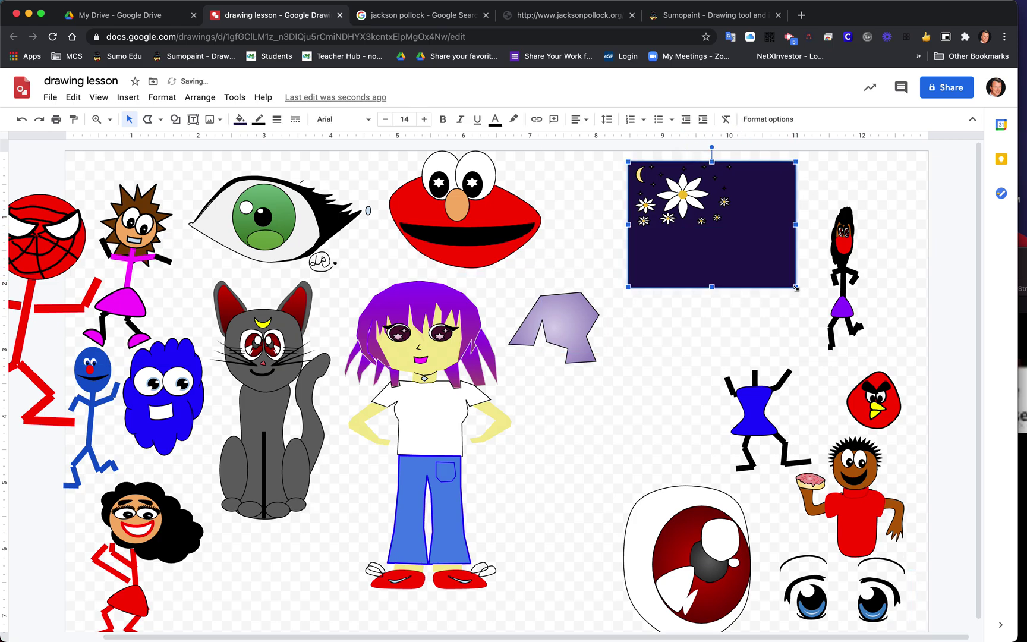
{"action": "left_click", "coordinate": [740, 327]}
{"action": "key", "text": "ctrl+z"}
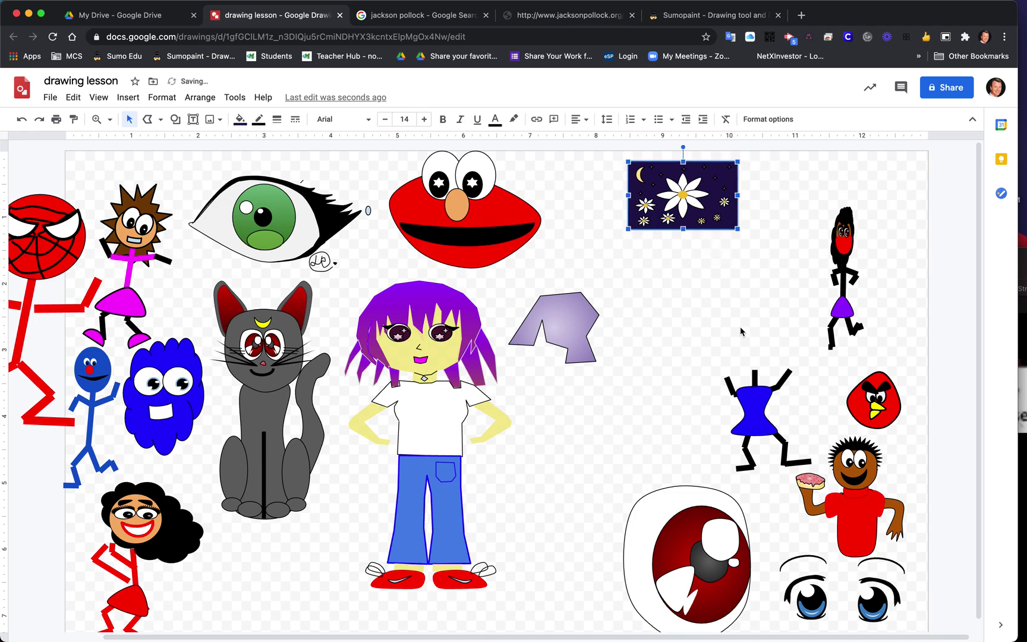
Select all pieces of the night-sky flower picture together and group them into one object.
{"action": "left_click", "coordinate": [590, 198]}
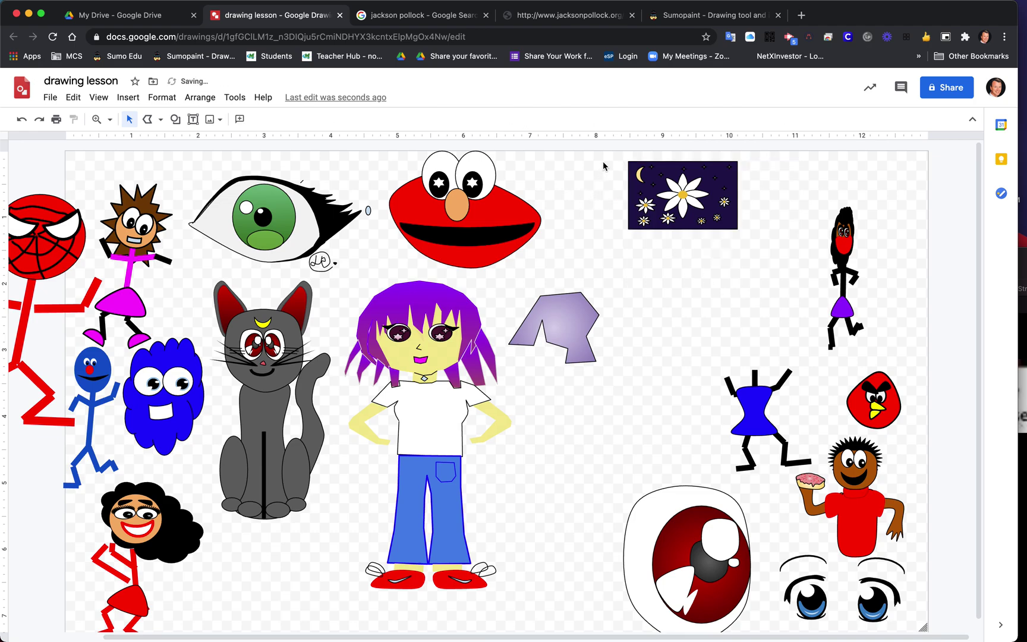
{"action": "left_click_drag", "start_coordinate": [602, 161], "coordinate": [765, 246]}
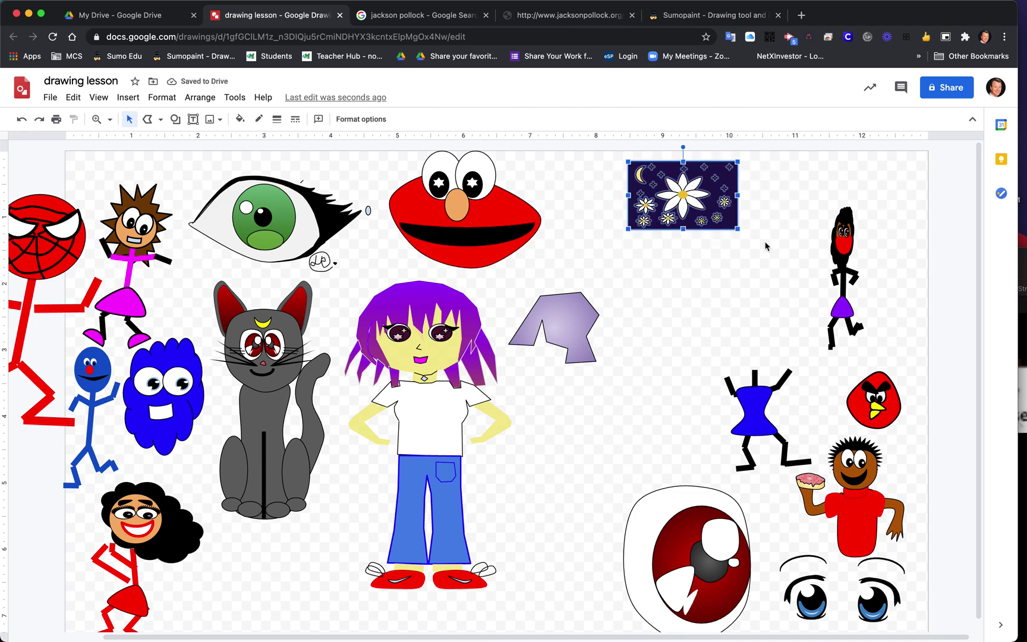
{"action": "right_click", "coordinate": [706, 206]}
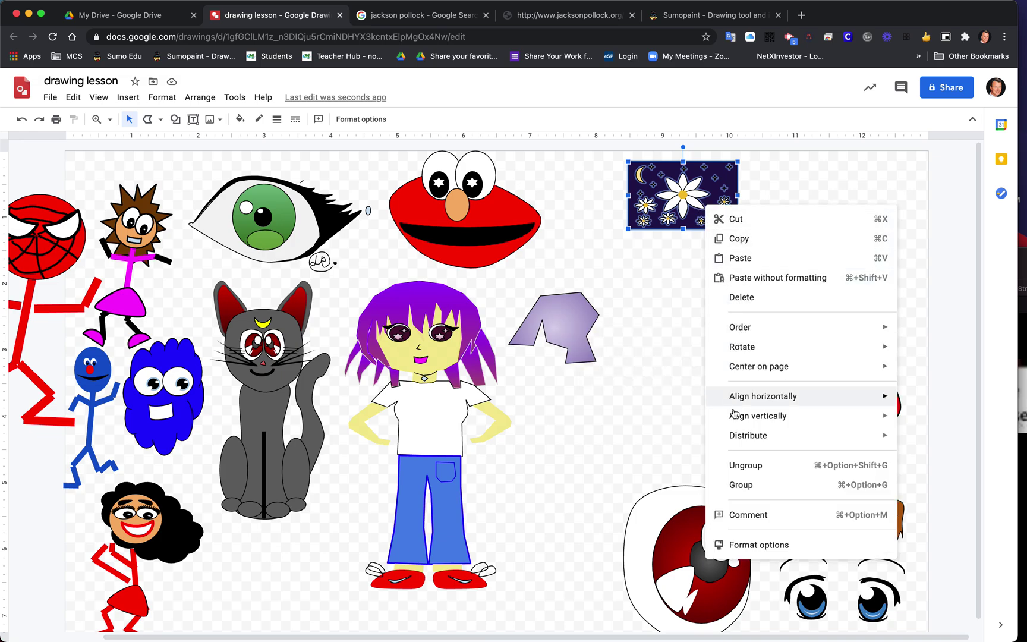
{"action": "left_click", "coordinate": [742, 482]}
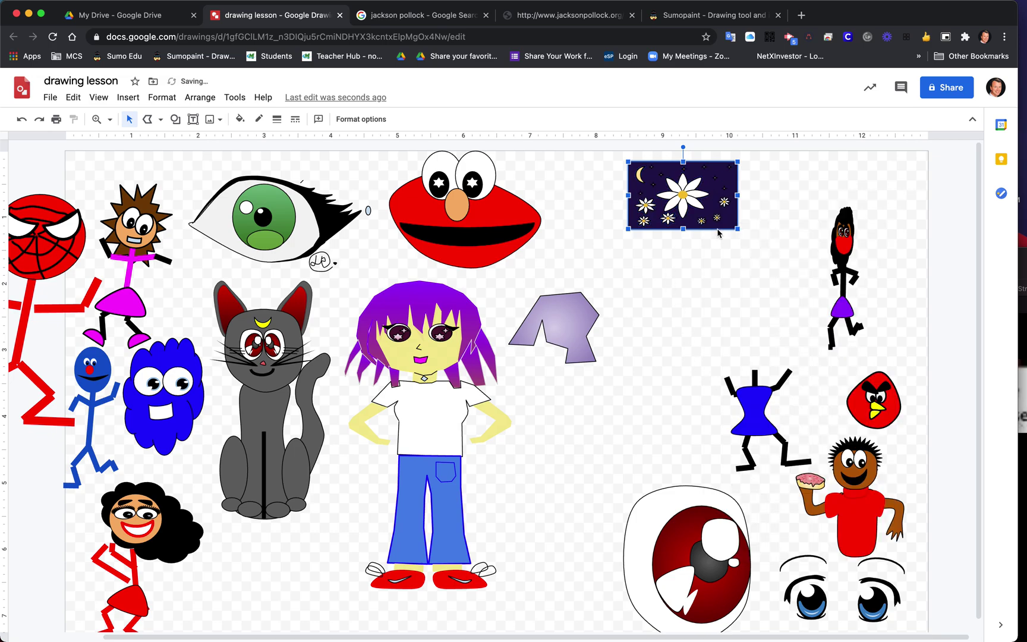
Enlarge the grouped night-sky picture to roughly twice its size and move it left, clear of the thin black figure.
{"action": "left_click_drag", "start_coordinate": [737, 228], "coordinate": [840, 310]}
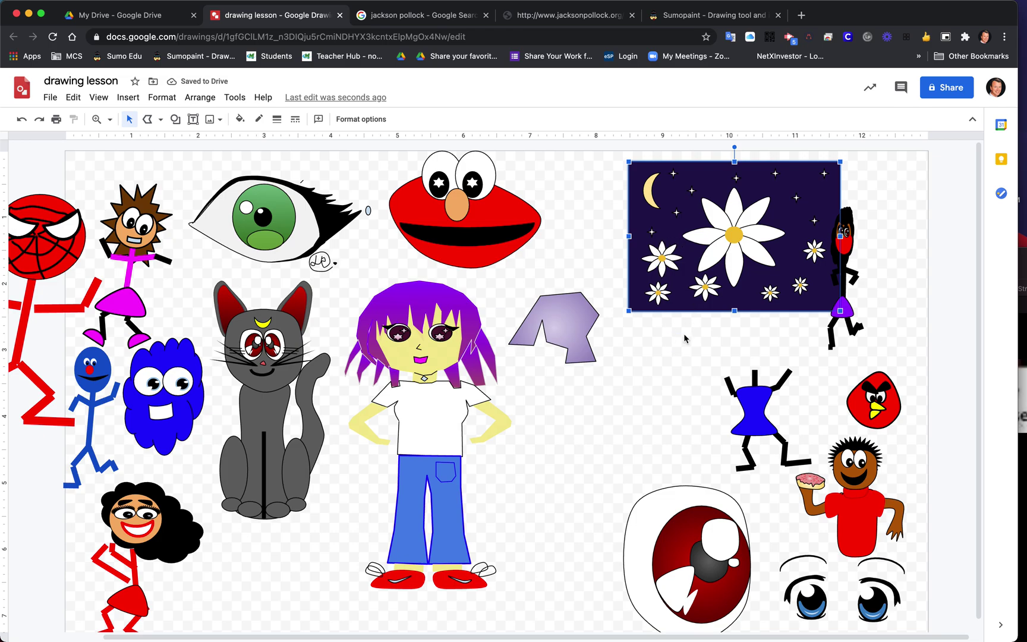
{"action": "left_click", "coordinate": [716, 320]}
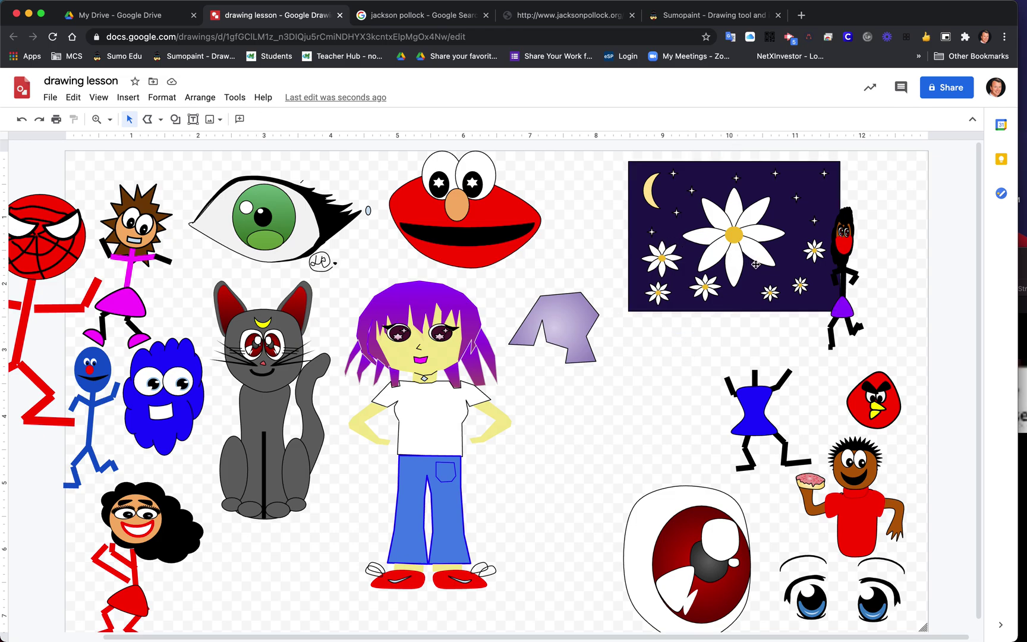
{"action": "left_click_drag", "start_coordinate": [743, 261], "coordinate": [702, 265]}
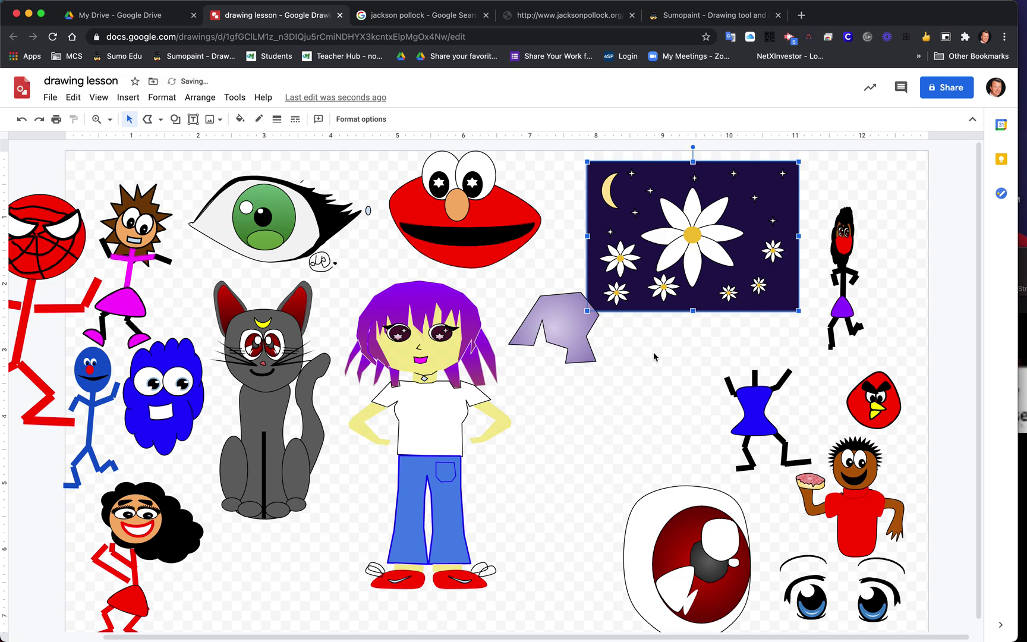
{"action": "left_click", "coordinate": [653, 353]}
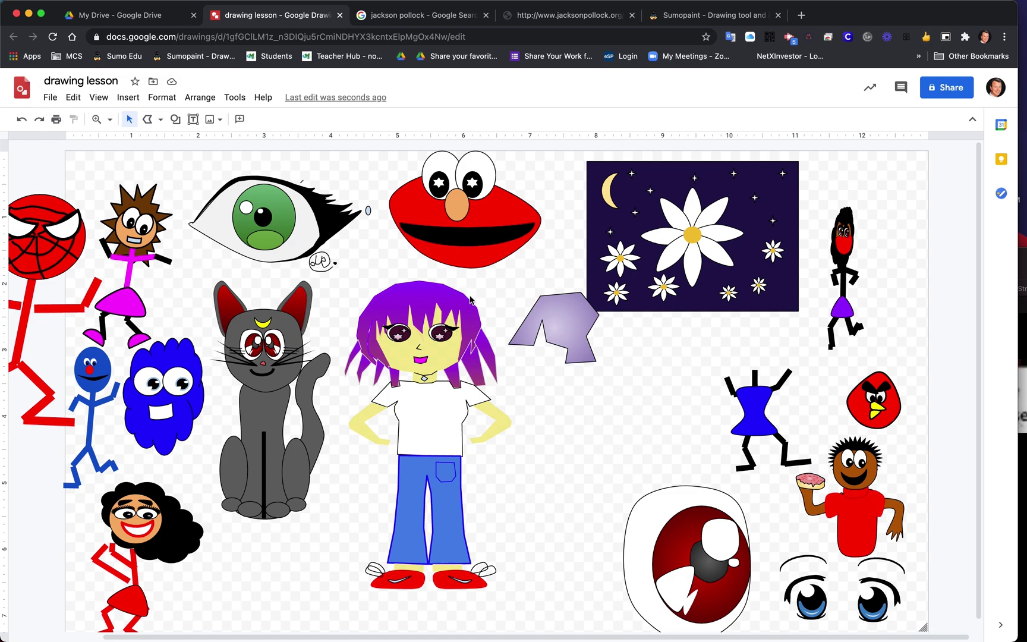
Draw a 32-point star in the empty area right of the girl's jeans and deepen its points into long, thin spikes.
{"action": "left_click", "coordinate": [176, 121]}
{"action": "mouse_move", "coordinate": [252, 180]}
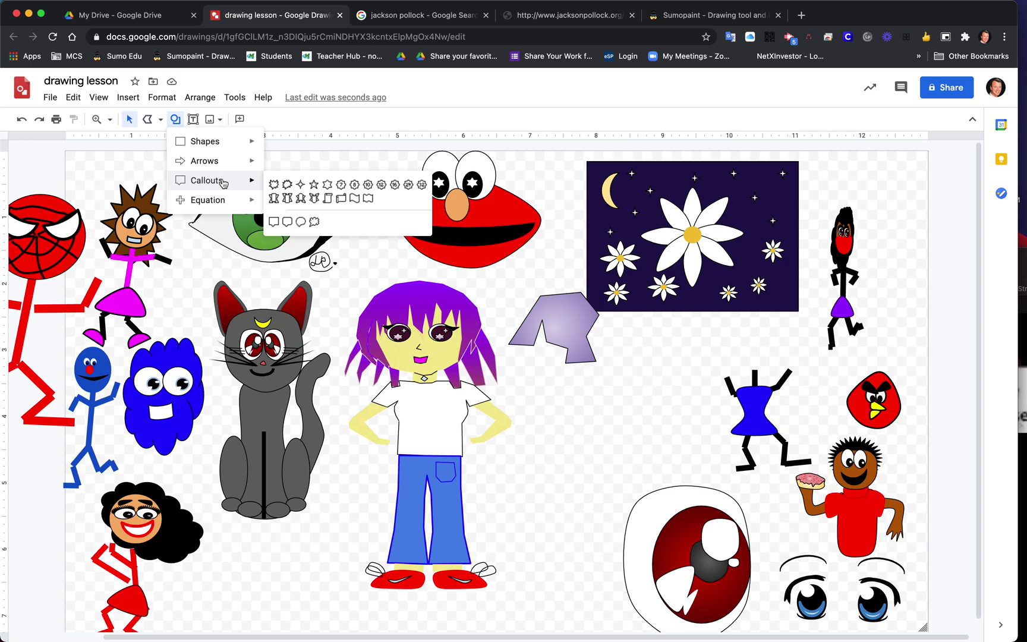
{"action": "left_click", "coordinate": [420, 184]}
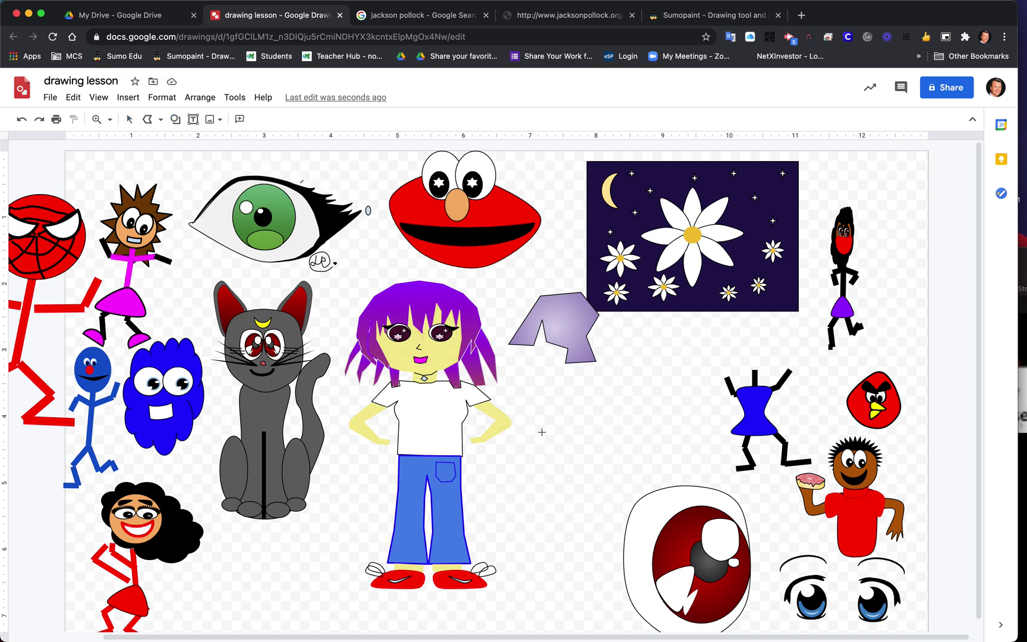
{"action": "left_click_drag", "start_coordinate": [541, 432], "coordinate": [636, 533]}
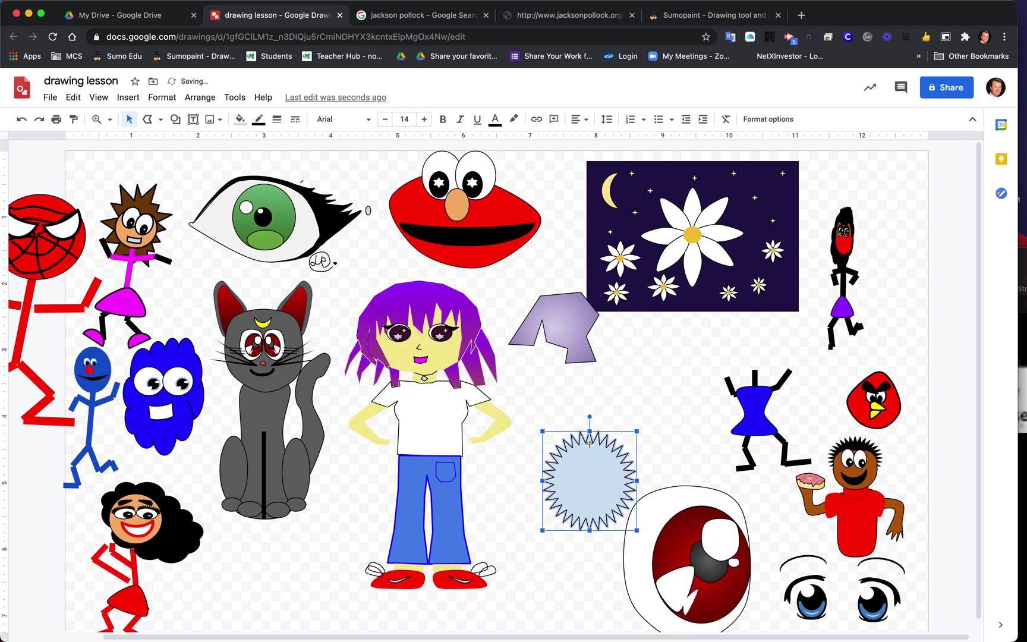
{"action": "left_click_drag", "start_coordinate": [590, 441], "coordinate": [589, 462]}
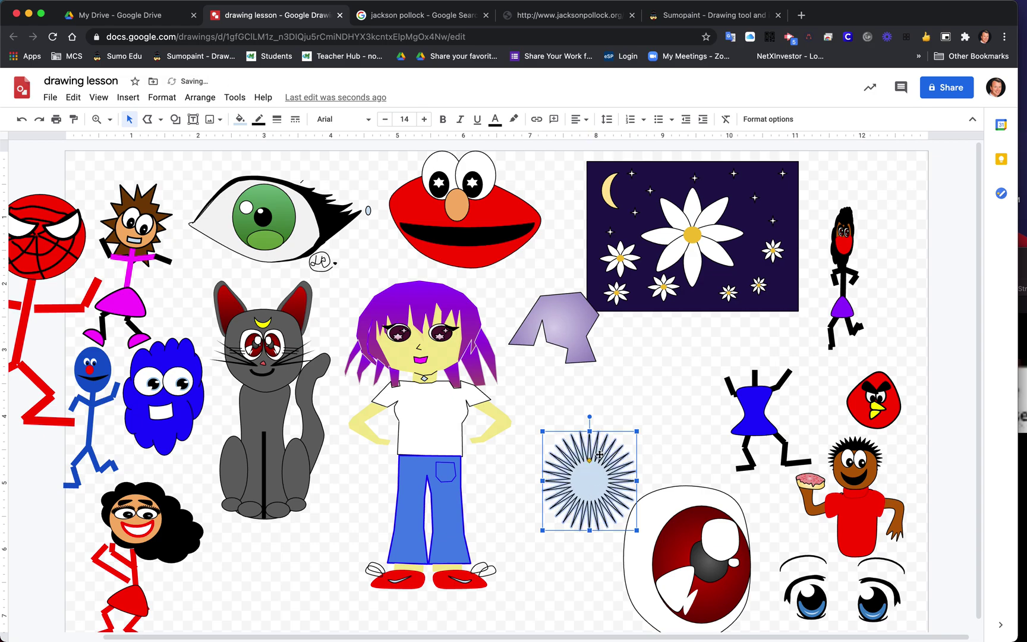
Fill the spiky star with solid black.
{"action": "left_click", "coordinate": [240, 121]}
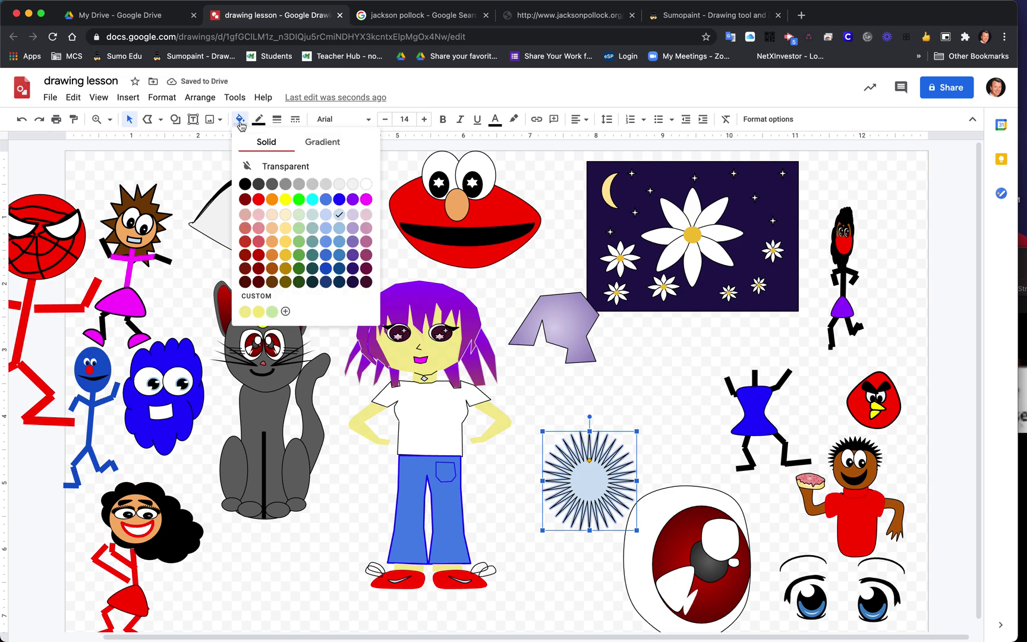
{"action": "left_click", "coordinate": [245, 188]}
{"action": "left_click", "coordinate": [565, 583]}
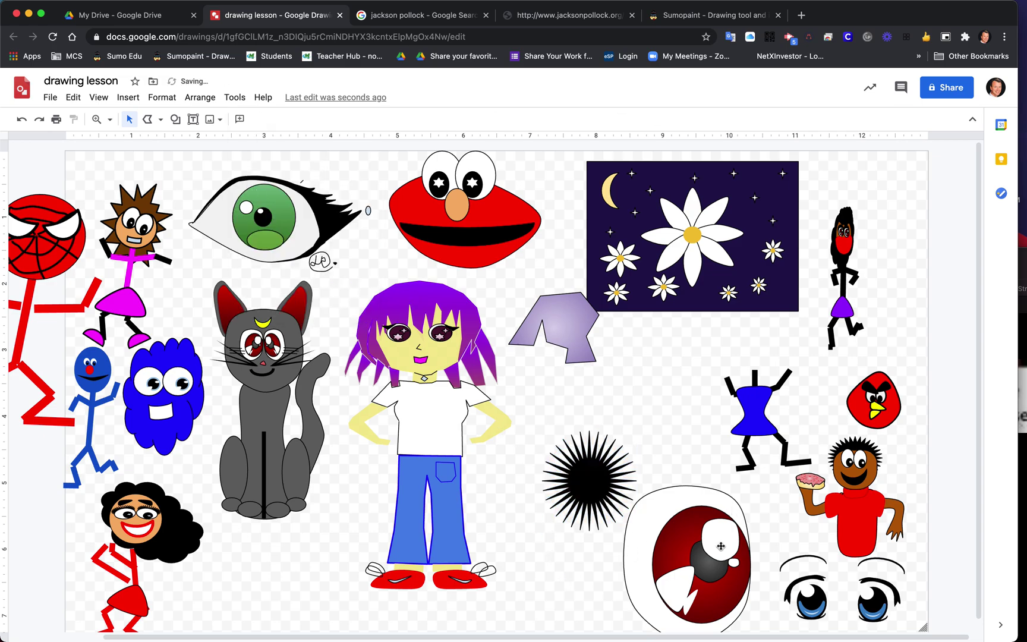
Move the large red eye left under the black star, and enlarge and lower the star over the eye's upper part.
{"action": "left_click_drag", "start_coordinate": [624, 526], "coordinate": [549, 505]}
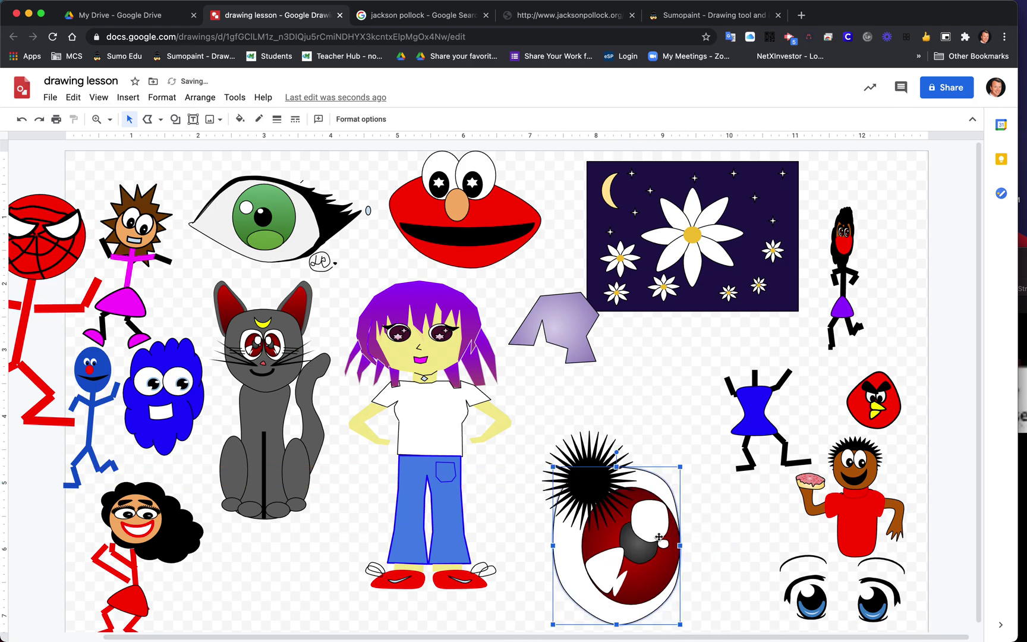
{"action": "left_click", "coordinate": [737, 533]}
{"action": "left_click", "coordinate": [602, 497]}
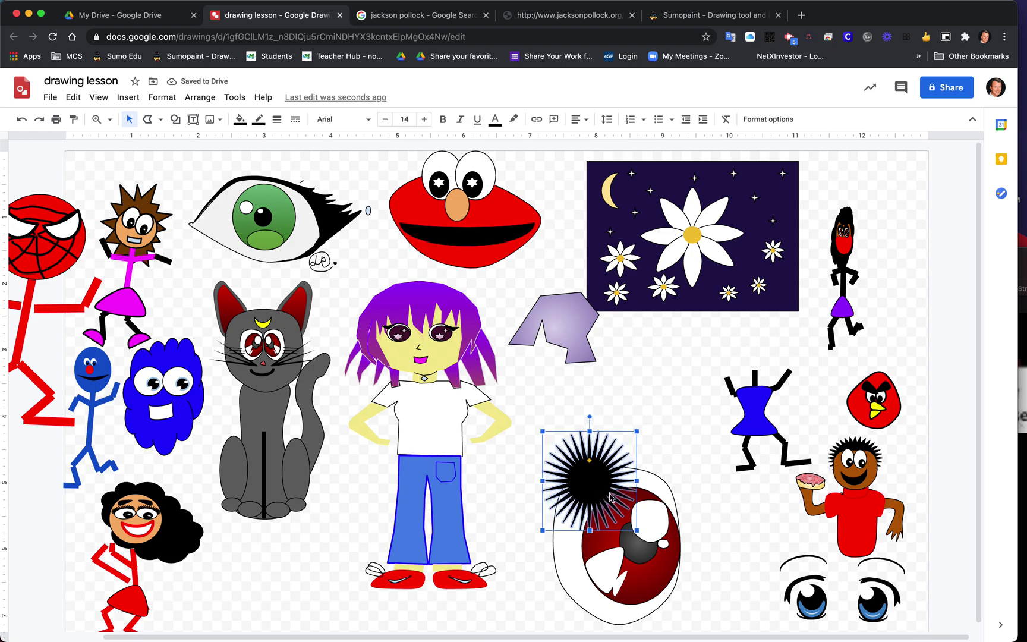
{"action": "left_click_drag", "start_coordinate": [637, 531], "coordinate": [675, 546]}
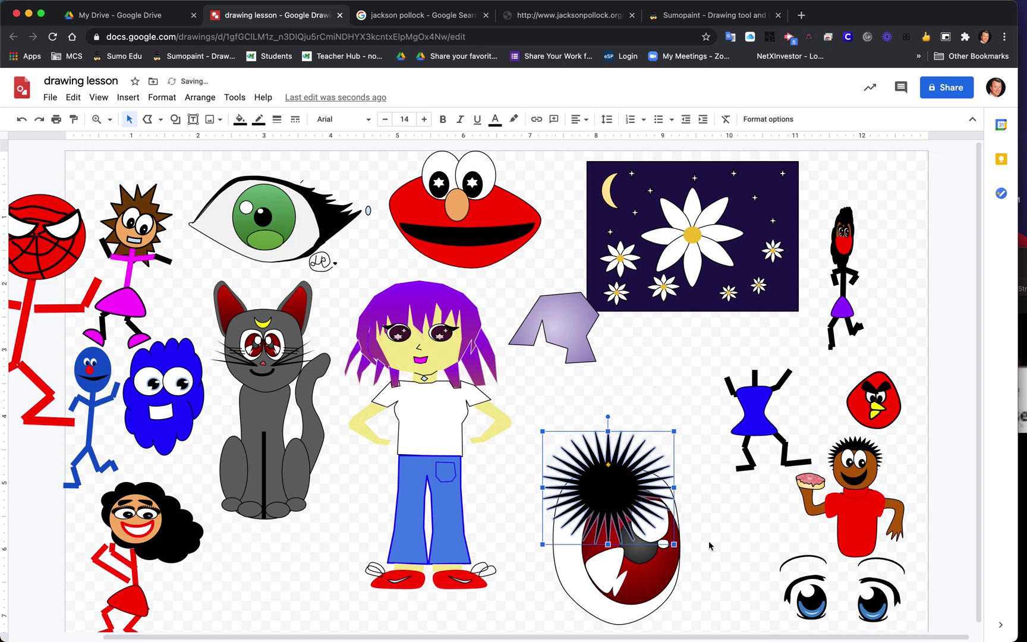
{"action": "key", "text": "Down"}
{"action": "key", "text": "Down"}
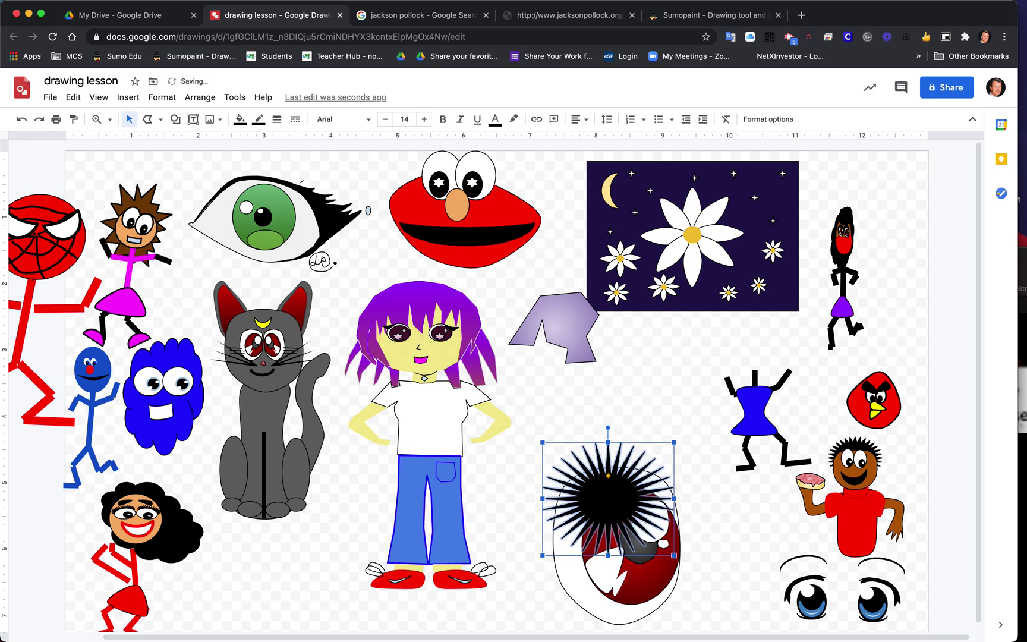
{"action": "left_click", "coordinate": [743, 547]}
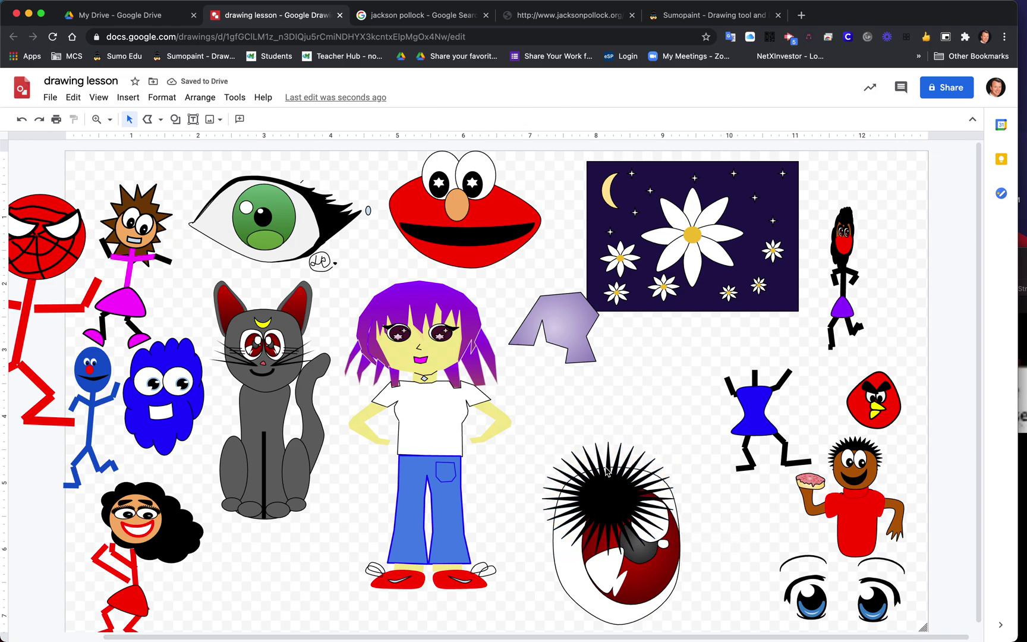
Send the black star to the back so its spikes form eyelashes around the top of the red eye.
{"action": "right_click", "coordinate": [606, 495]}
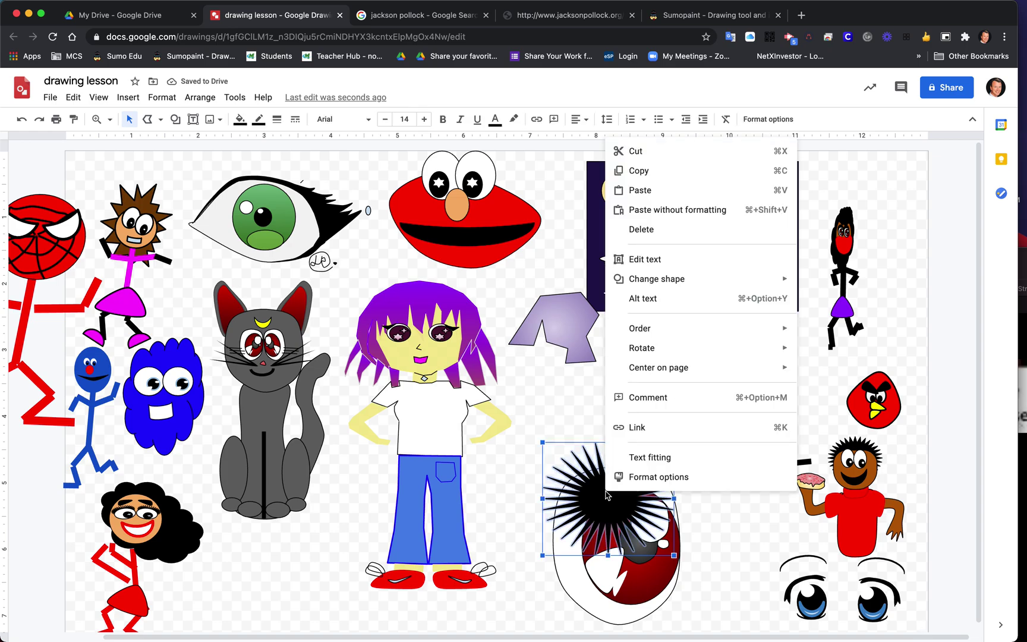
{"action": "mouse_move", "coordinate": [689, 328]}
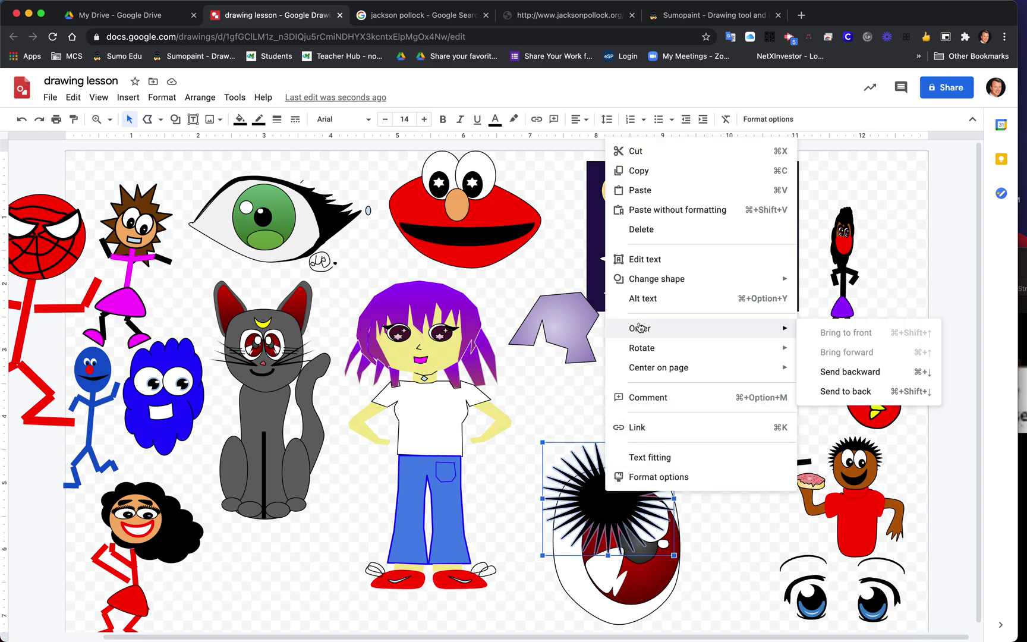
{"action": "left_click", "coordinate": [857, 389]}
{"action": "left_click", "coordinate": [725, 562]}
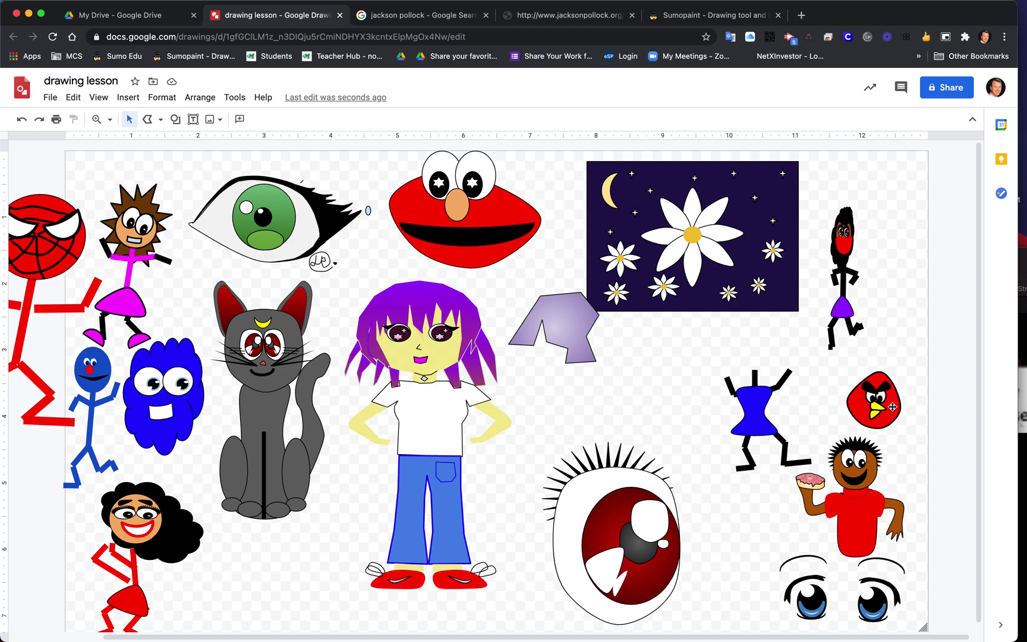
{"action": "left_click", "coordinate": [161, 120]}
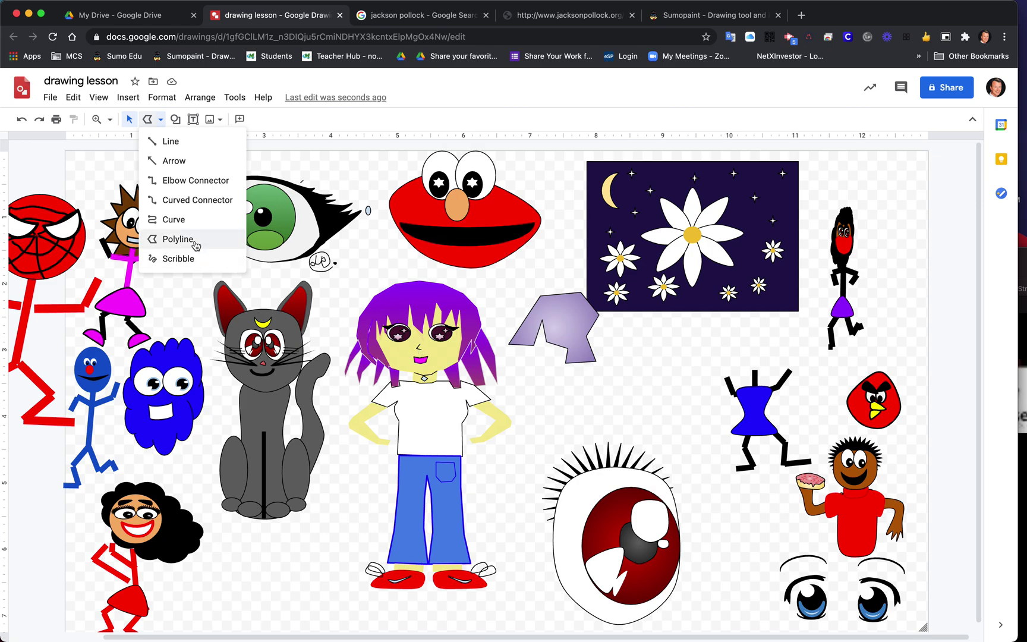
{"action": "left_click", "coordinate": [274, 560]}
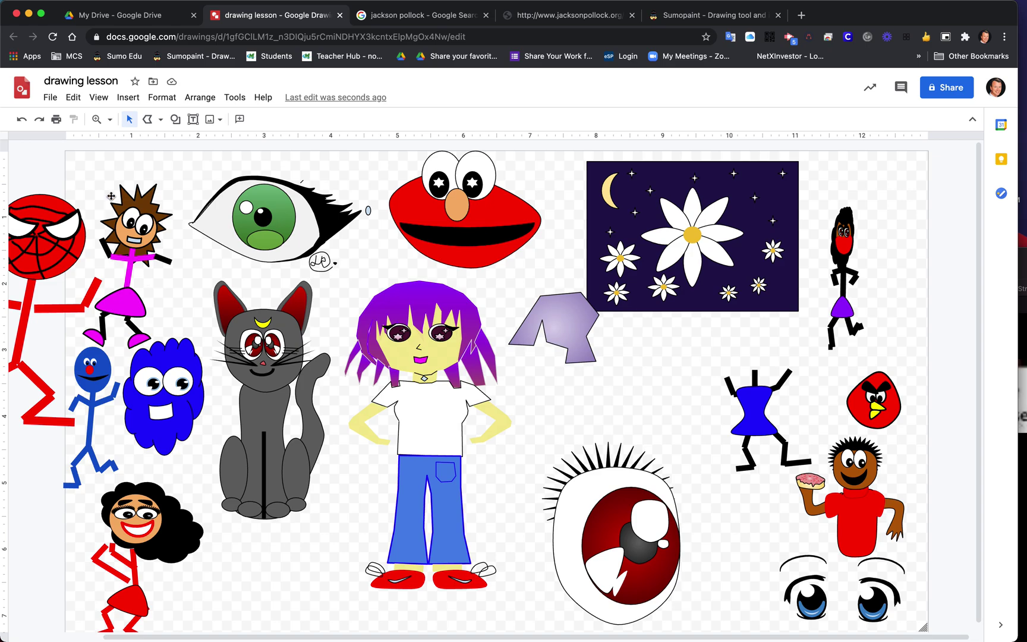
{"action": "left_click", "coordinate": [51, 98]}
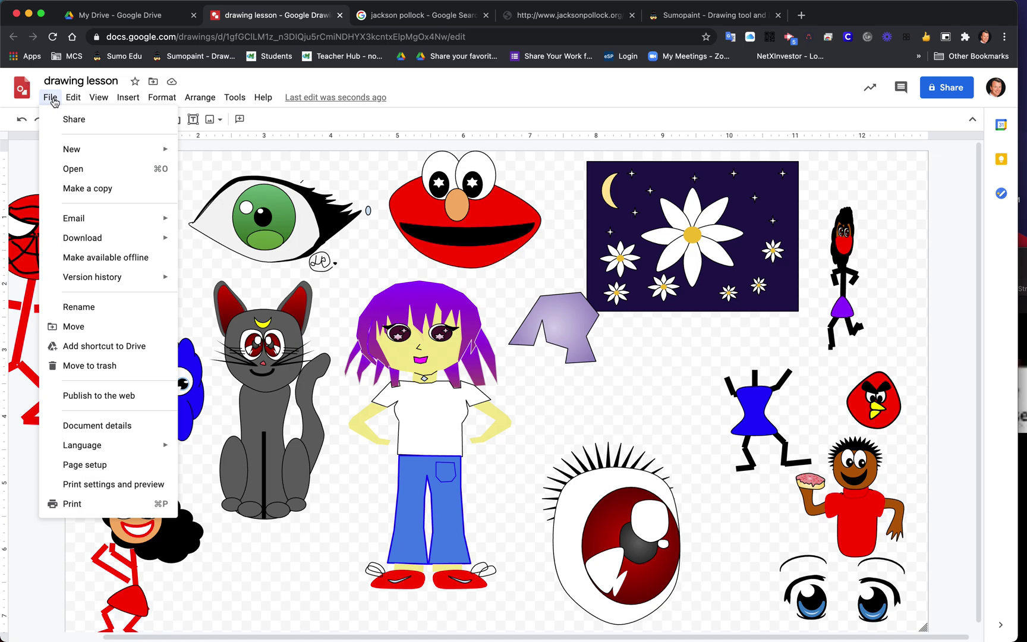
{"action": "mouse_move", "coordinate": [107, 241]}
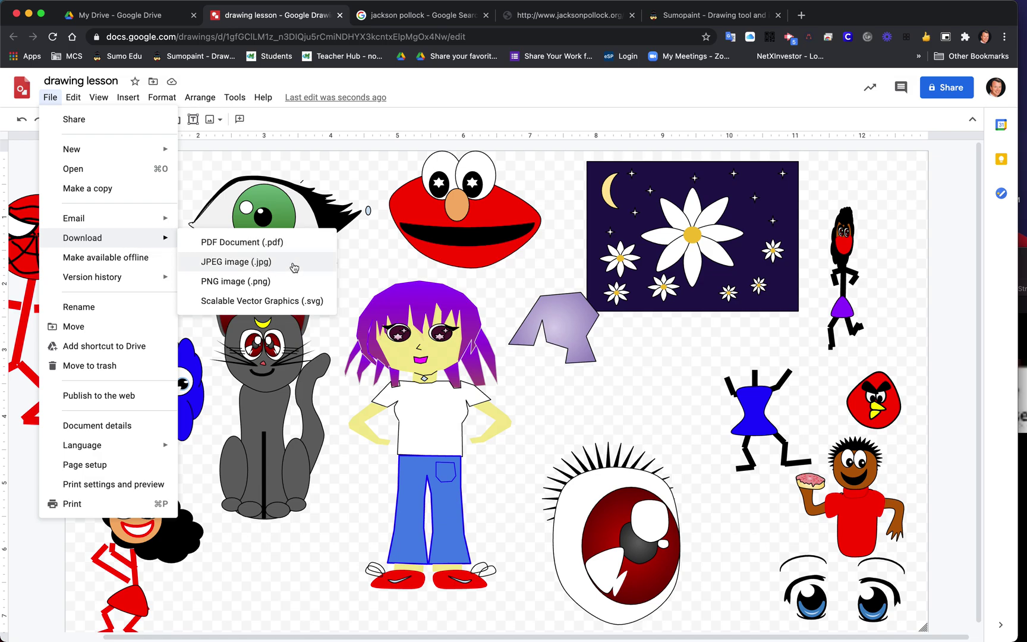
{"action": "left_click", "coordinate": [375, 266]}
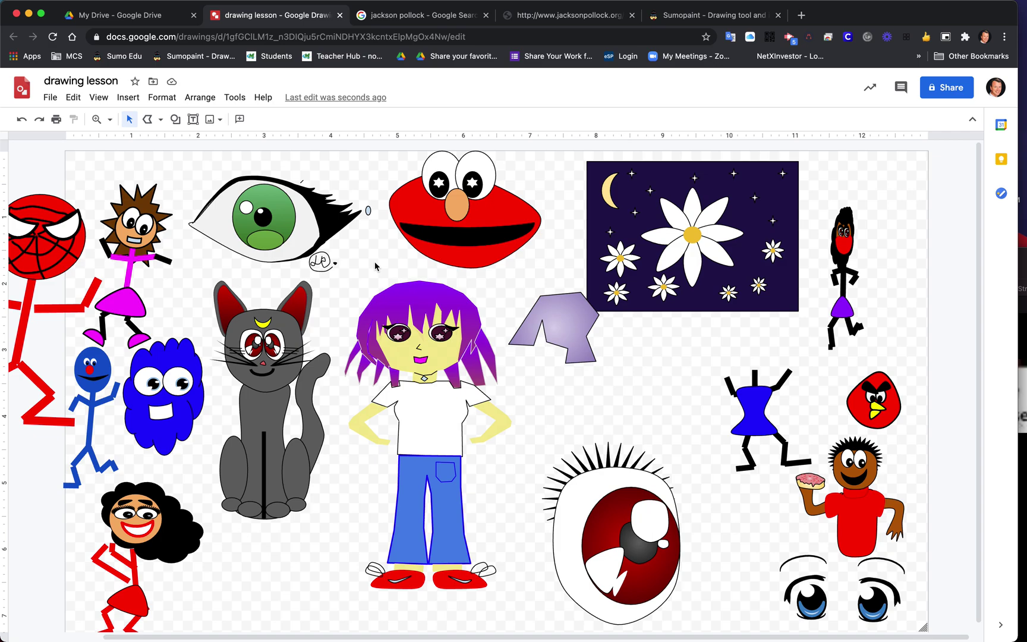
{"action": "mouse_move", "coordinate": [535, 639]}
{"action": "mouse_move", "coordinate": [706, 8]}
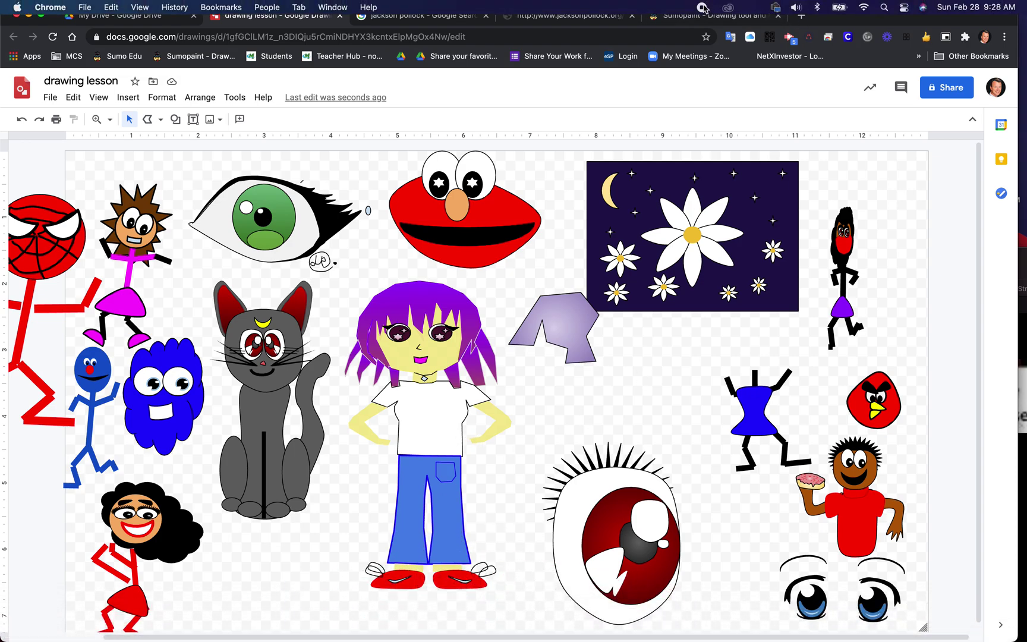